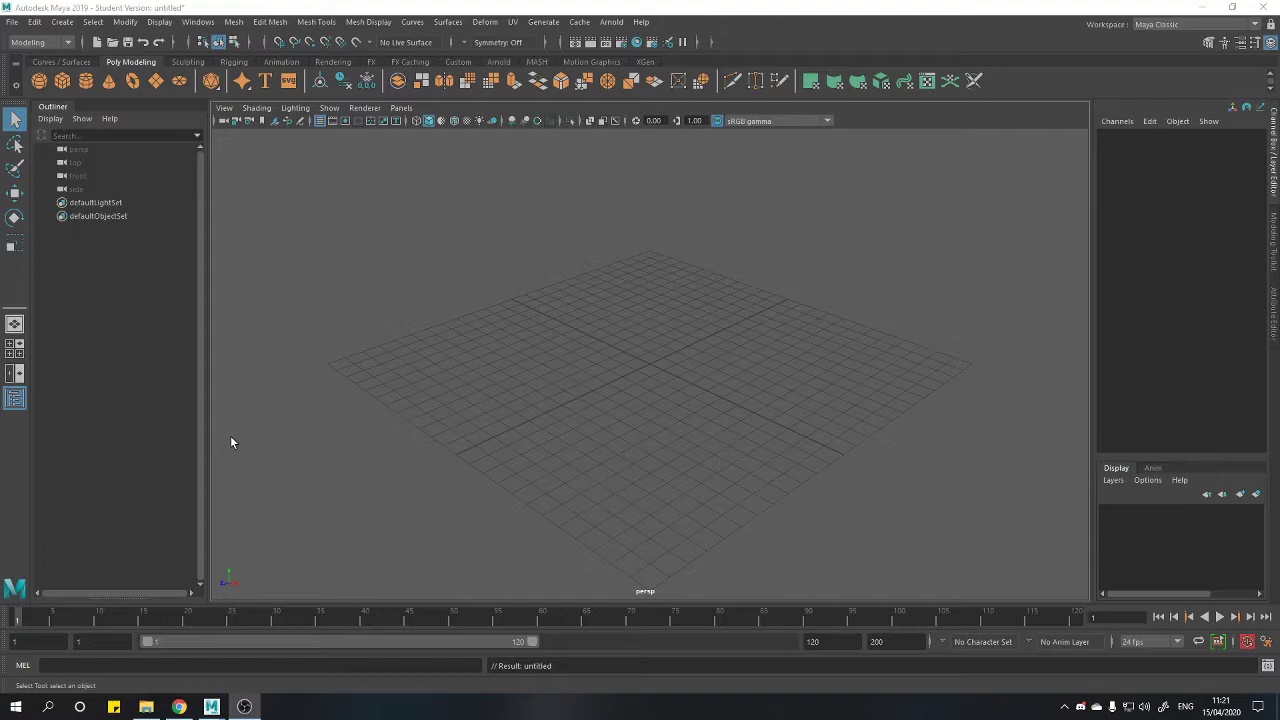
Create two NURBS circles and one NURBS square at the origin.
left_click(76, 63)
left_click(39, 82)
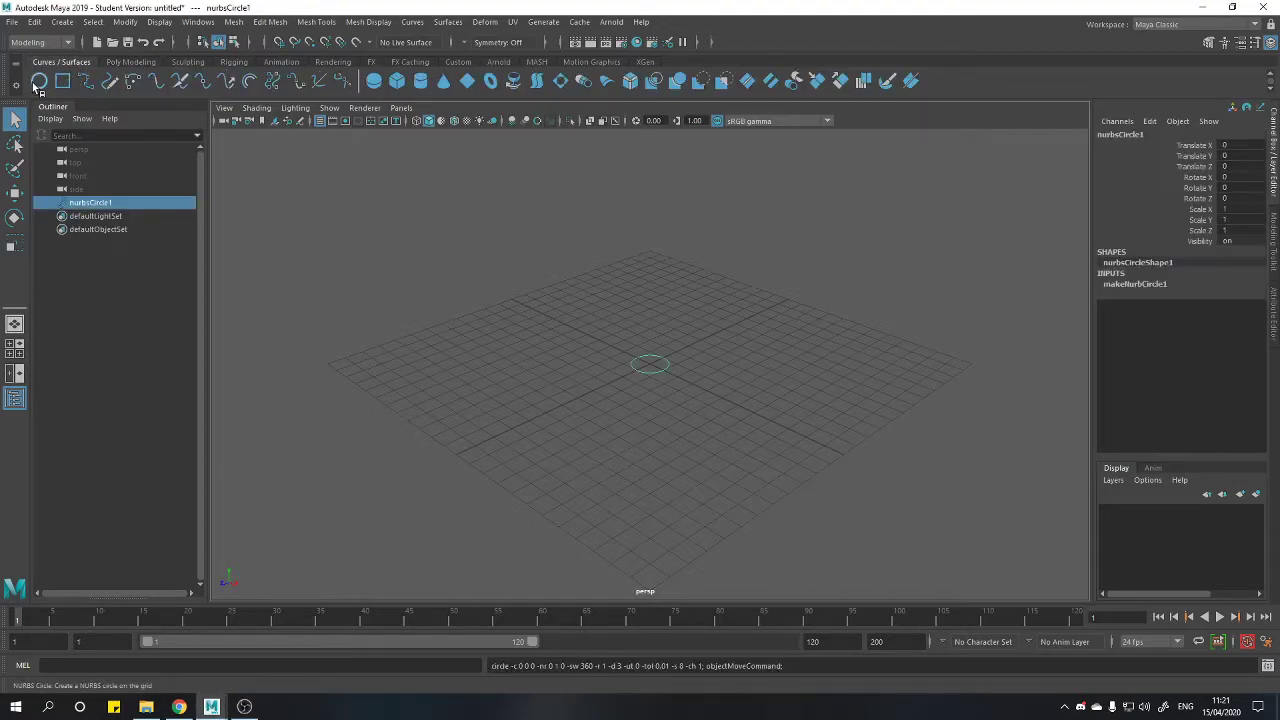
left_click(38, 83)
left_click(62, 82)
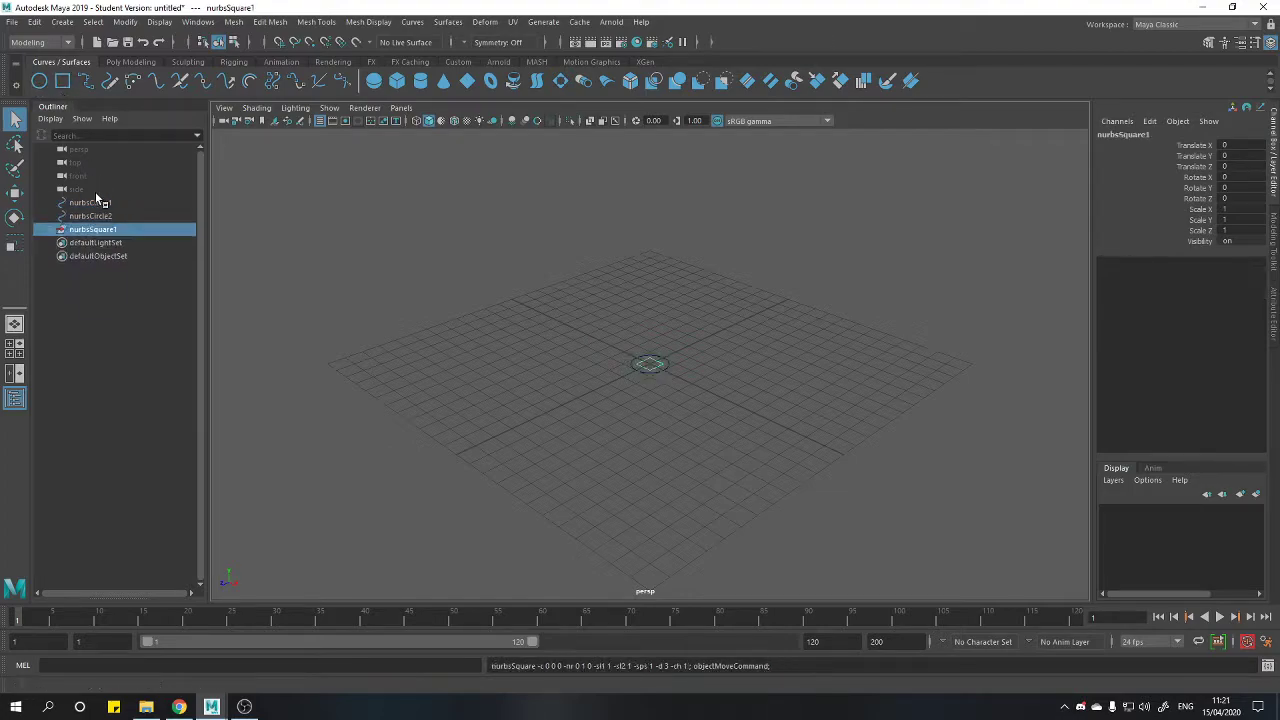
Set the second circle's Rotate Z to 90 so it stands upright.
left_click(92, 216)
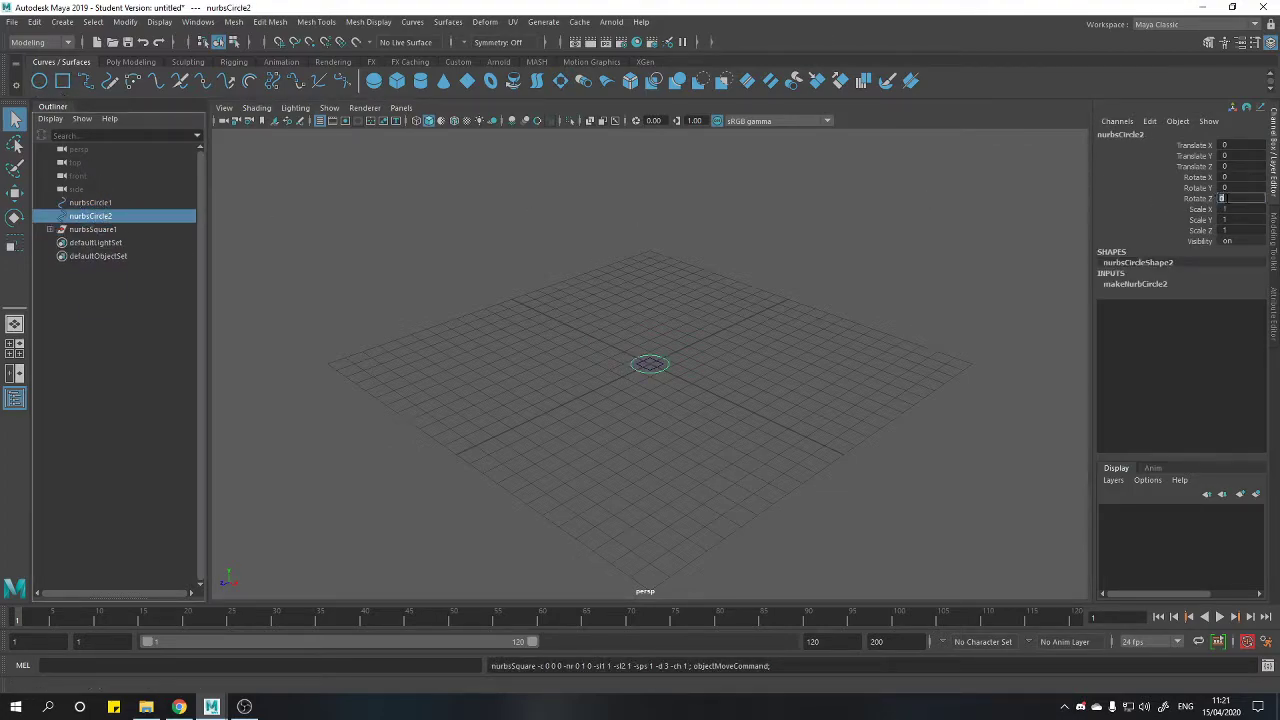
type("90")
key("Return")
left_click_drag(586, 478, 690, 398, "alt")
left_click(766, 440)
left_click_drag(766, 440, 730, 444, "alt")
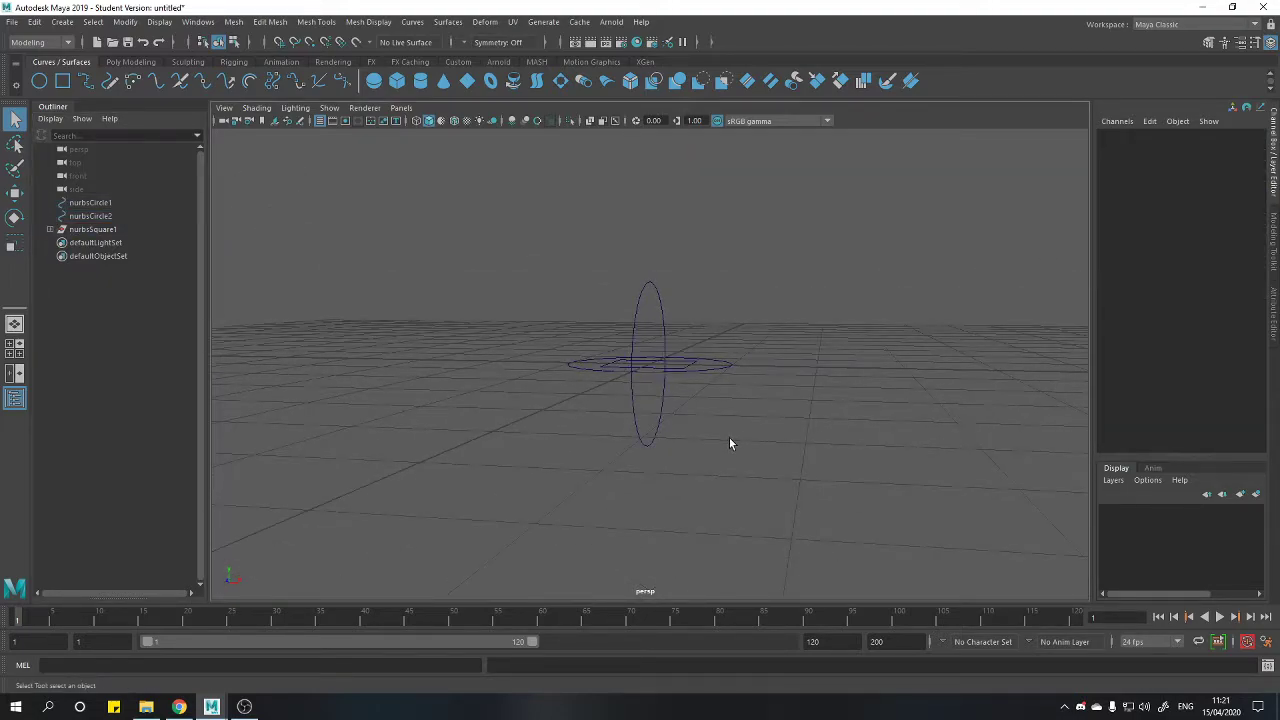
Select the circles and the square's edges one at a time to examine whether they are separate curves.
left_click_drag(729, 443, 694, 400, "alt")
left_click_drag(680, 443, 609, 301, "alt")
left_click(614, 302)
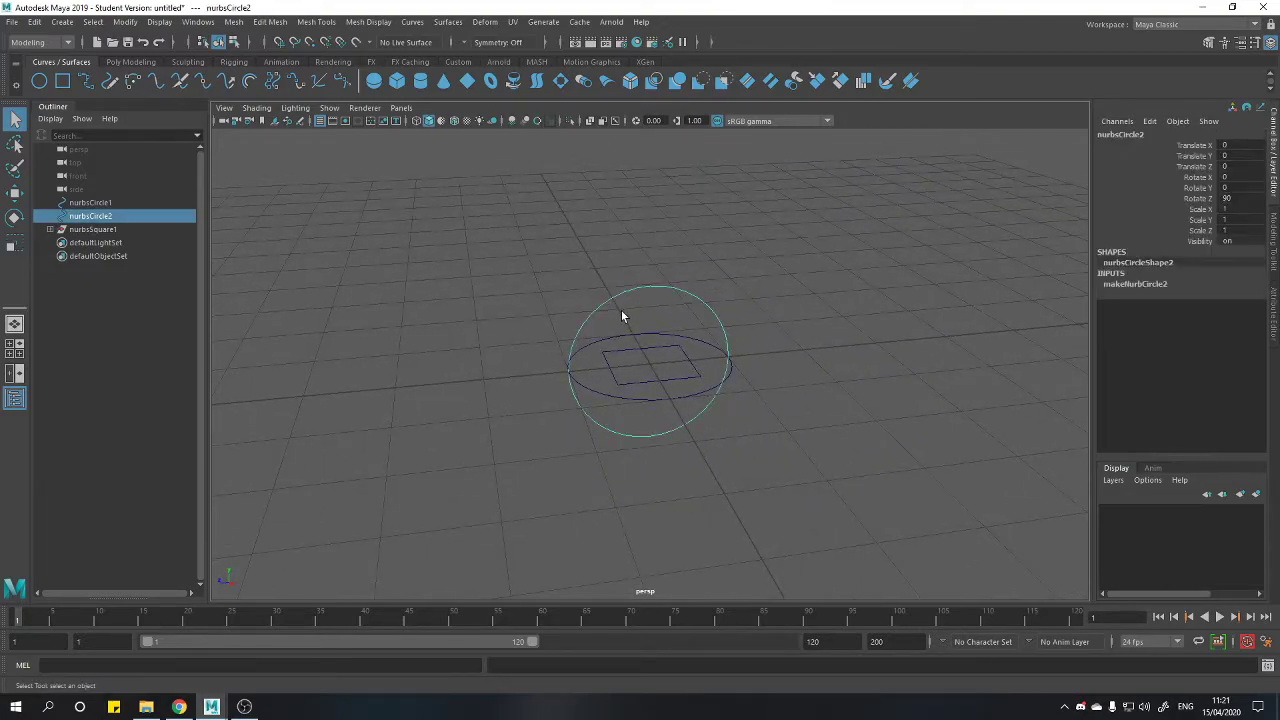
left_click(639, 347)
left_click(628, 342)
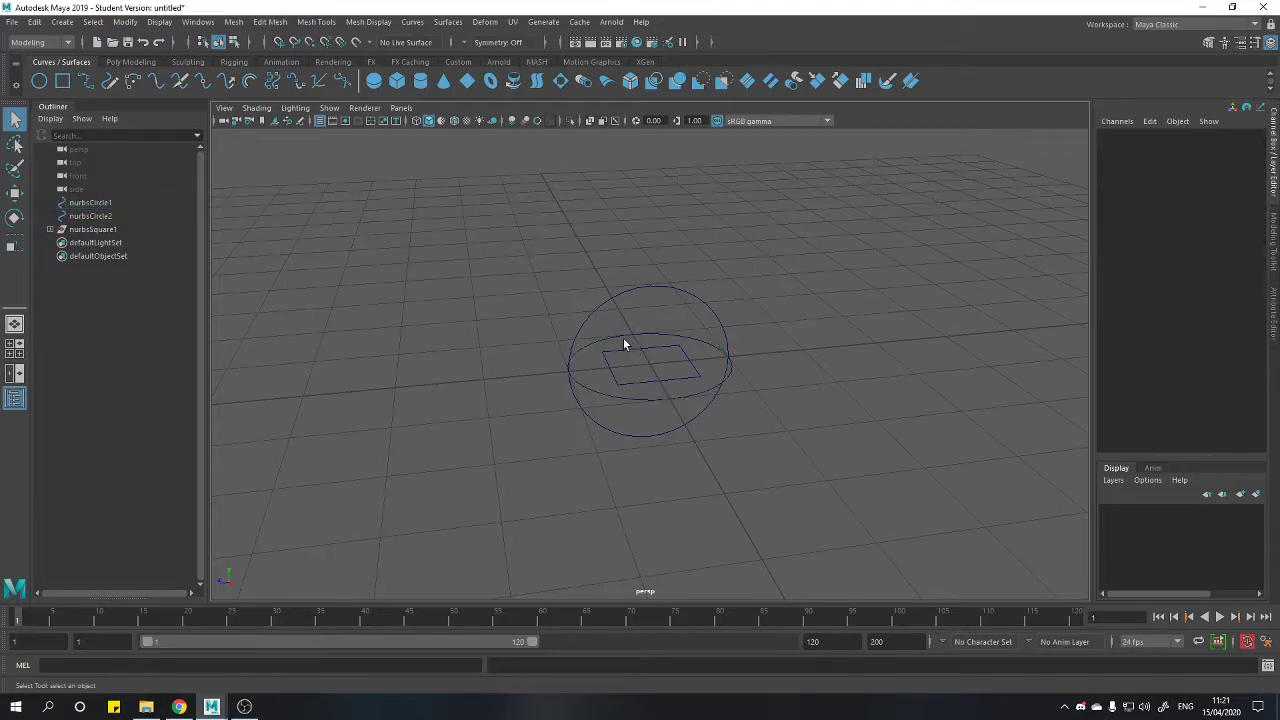
left_click(603, 366)
left_click(653, 385)
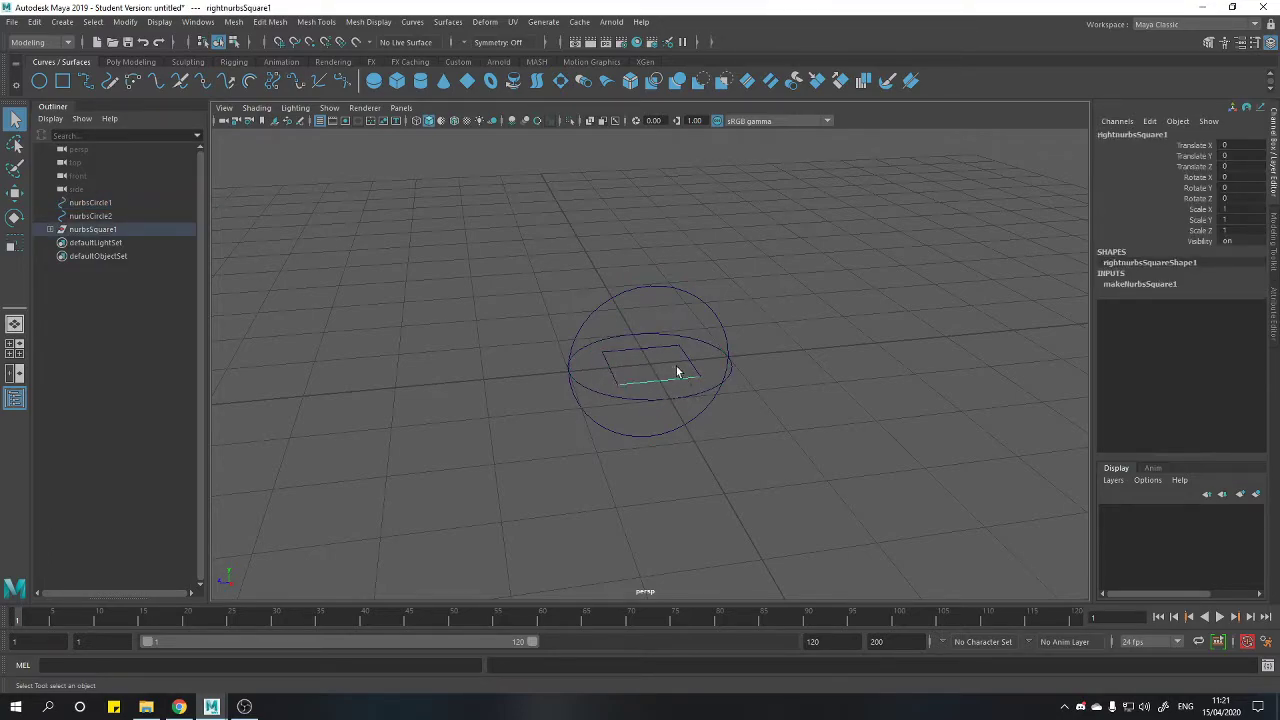
left_click(693, 366)
Try to move both circles and the square together along the X axis.
left_click_drag(548, 255, 810, 435)
key("w")
left_click_drag(714, 383, 816, 386)
key("ctrl+z")
key("ctrl+z")
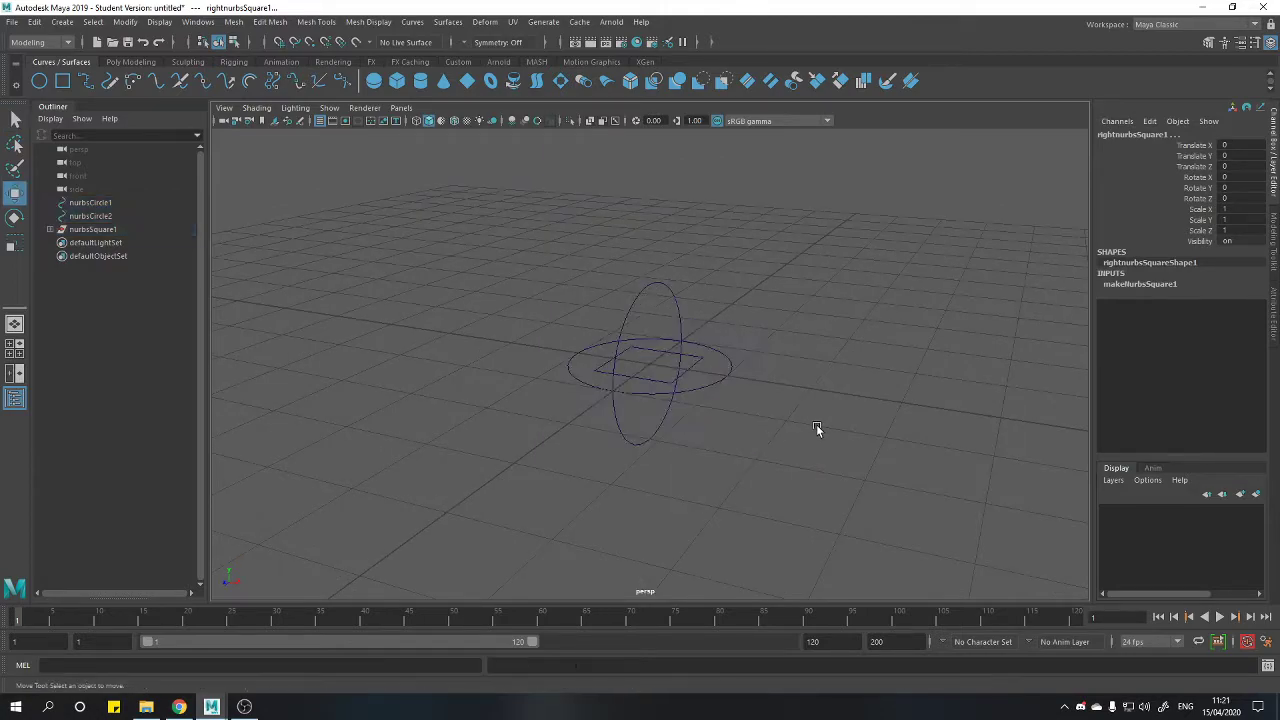
Freeze the translate, rotate and scale transformations of both circles and the square, using the default Freeze Transformations settings.
left_click_drag(537, 252, 735, 458)
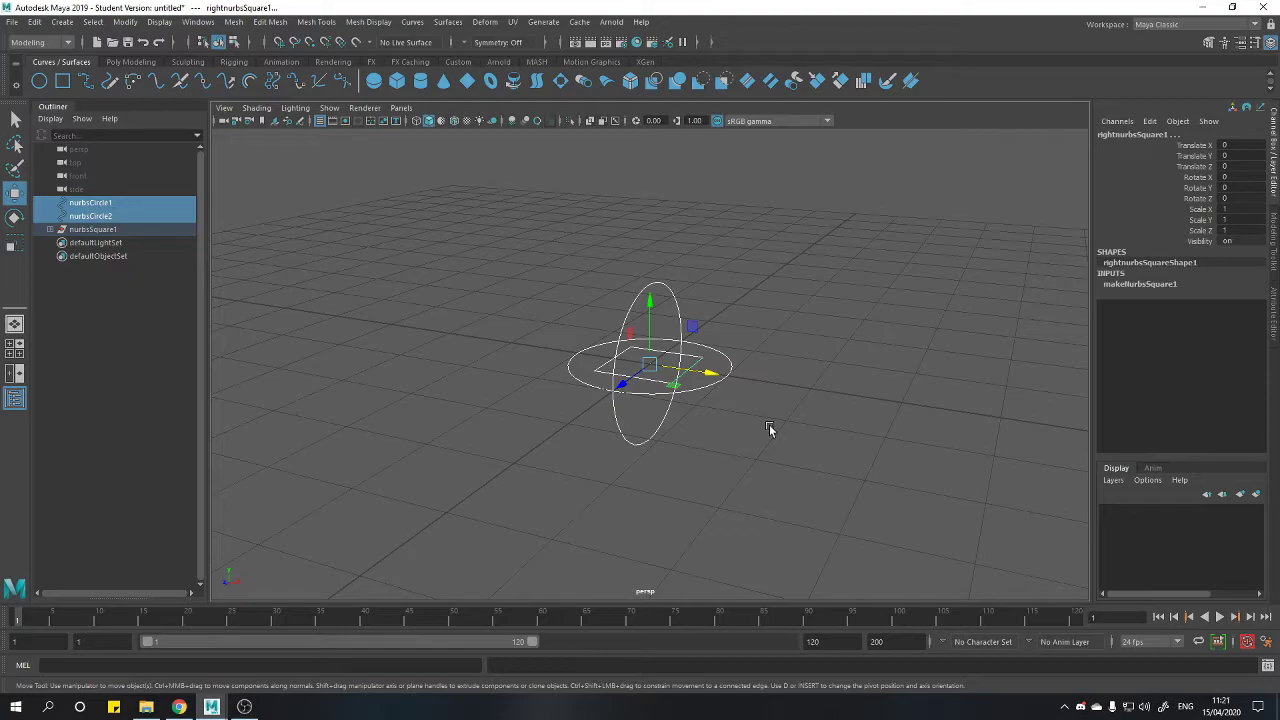
left_click(769, 424)
left_click_drag(752, 437, 778, 358, "alt")
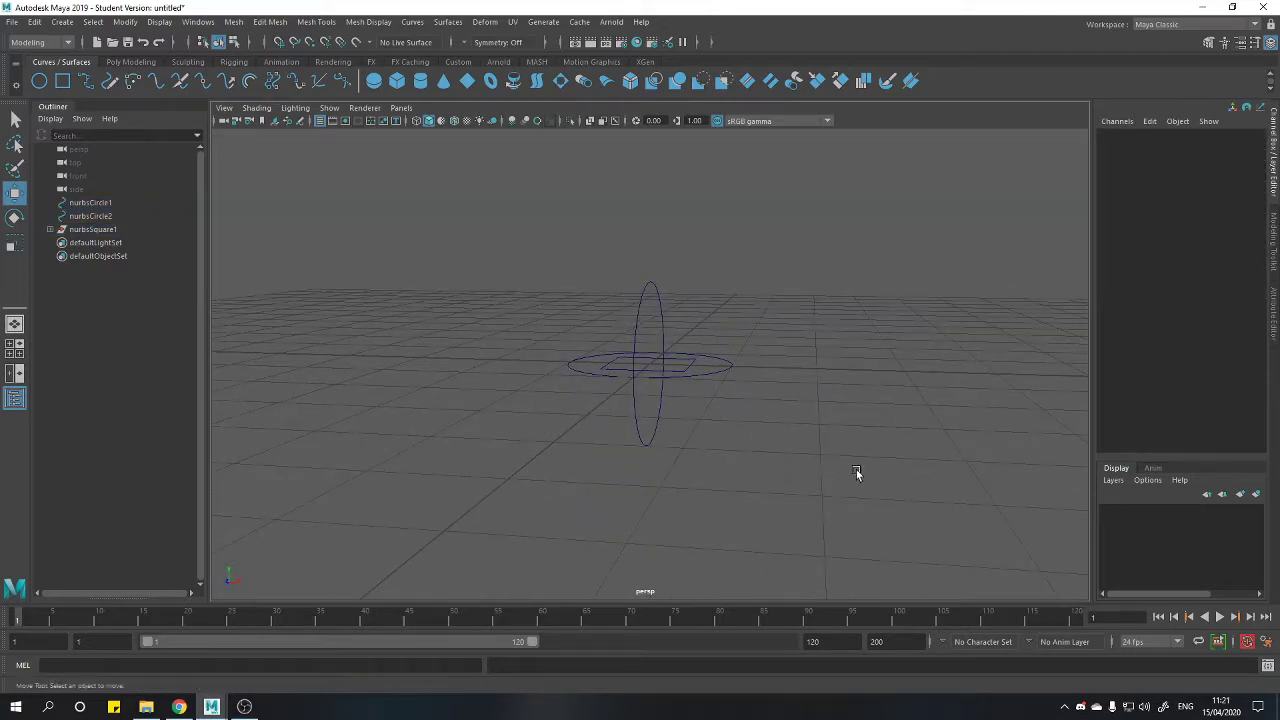
left_click_drag(454, 189, 874, 523)
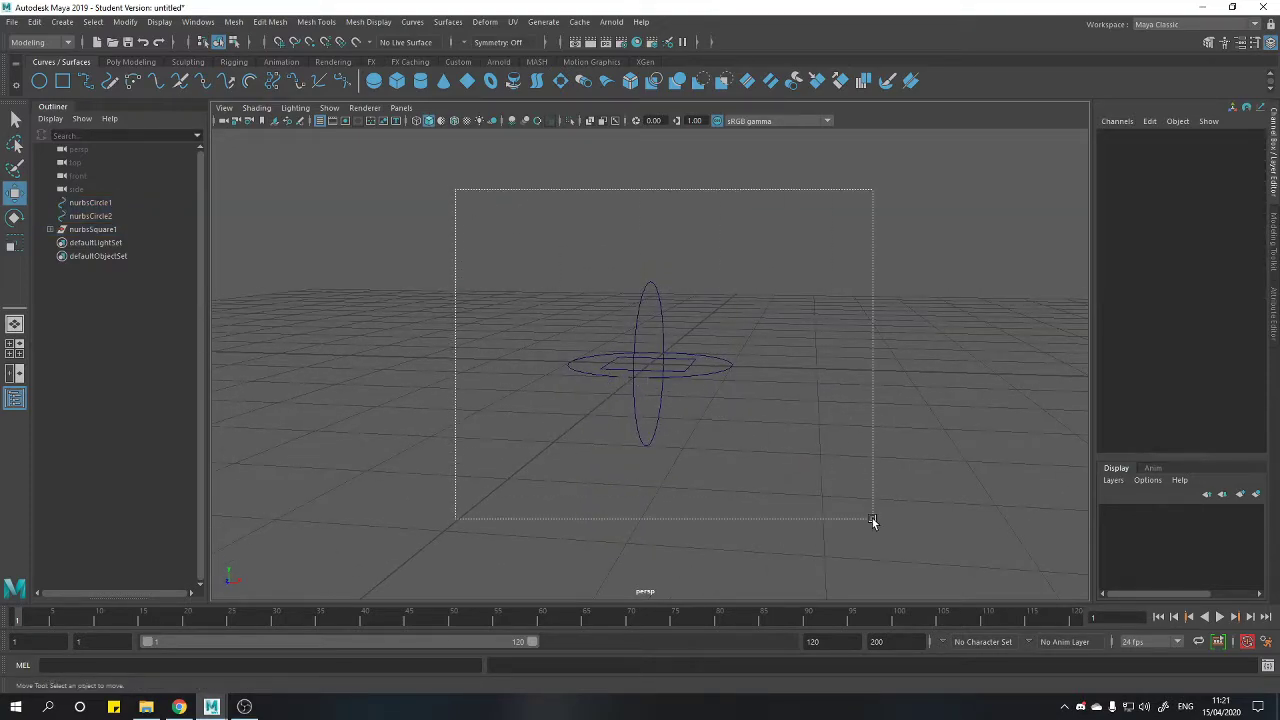
left_click(125, 22)
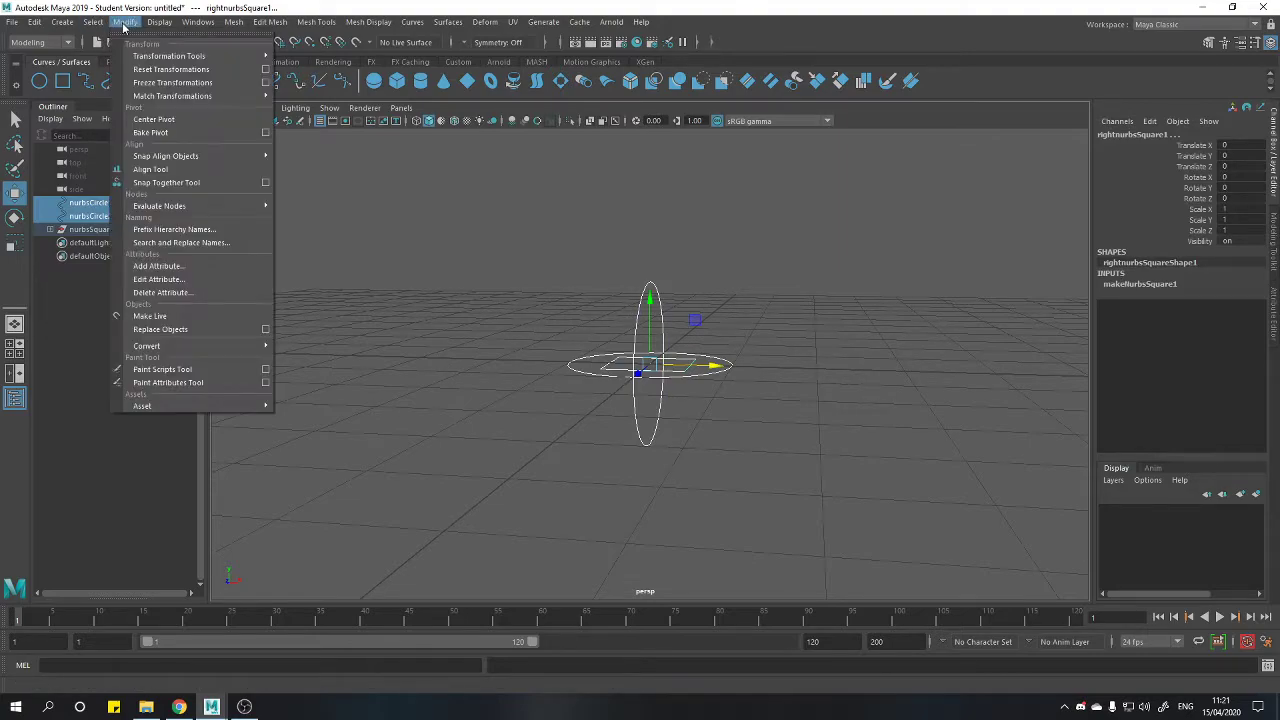
left_click(266, 83)
left_click(206, 222)
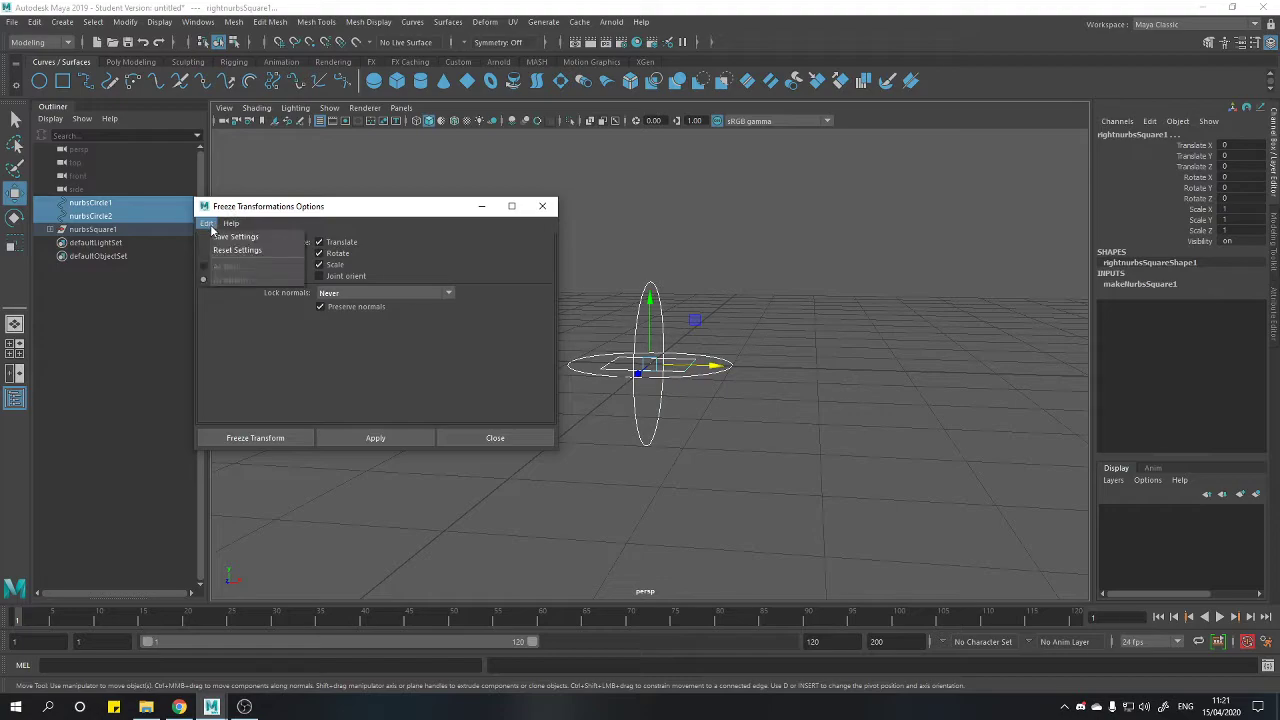
left_click(251, 251)
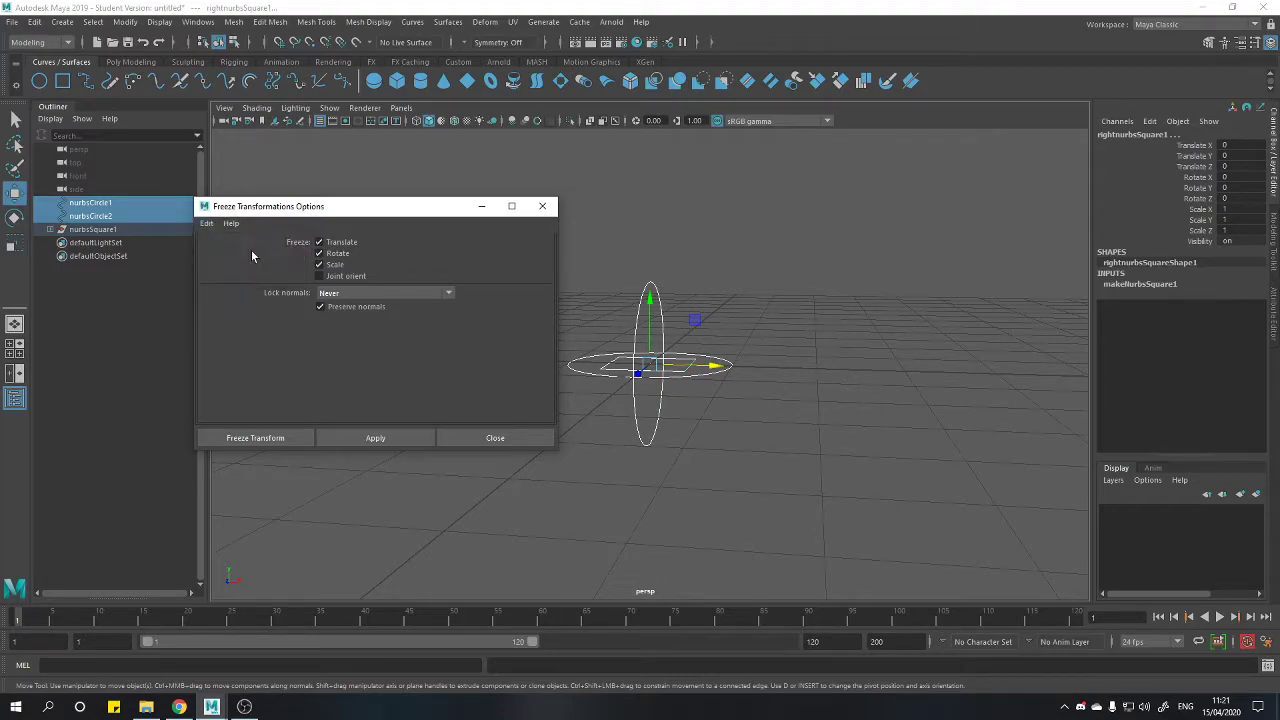
left_click(366, 438)
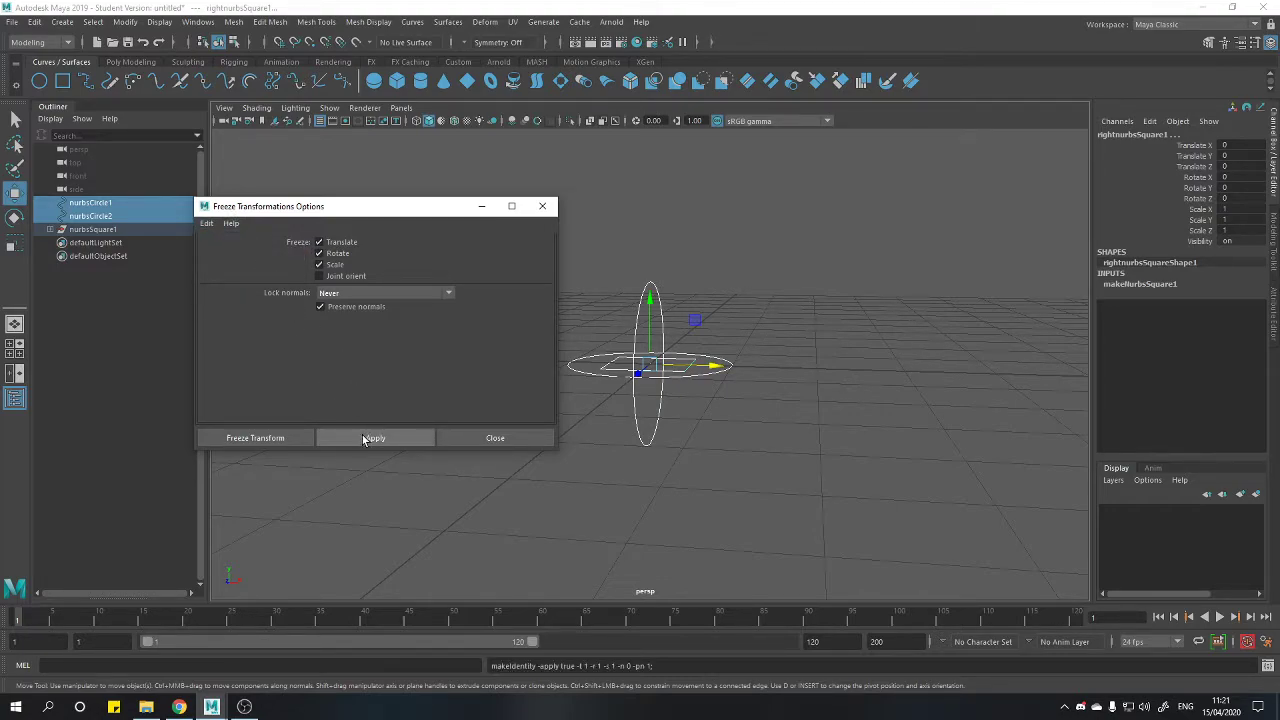
left_click(543, 207)
left_click(587, 221)
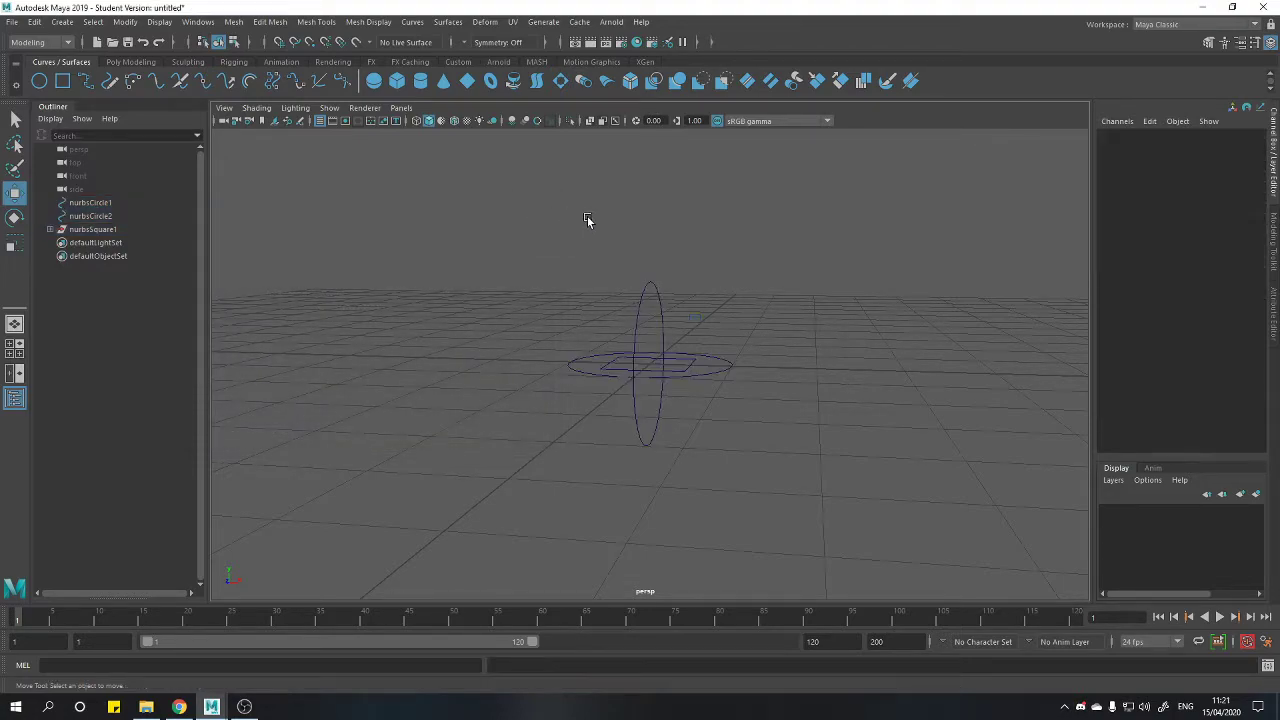
Check the transform values of the upright circle.
left_click_drag(631, 267, 680, 297)
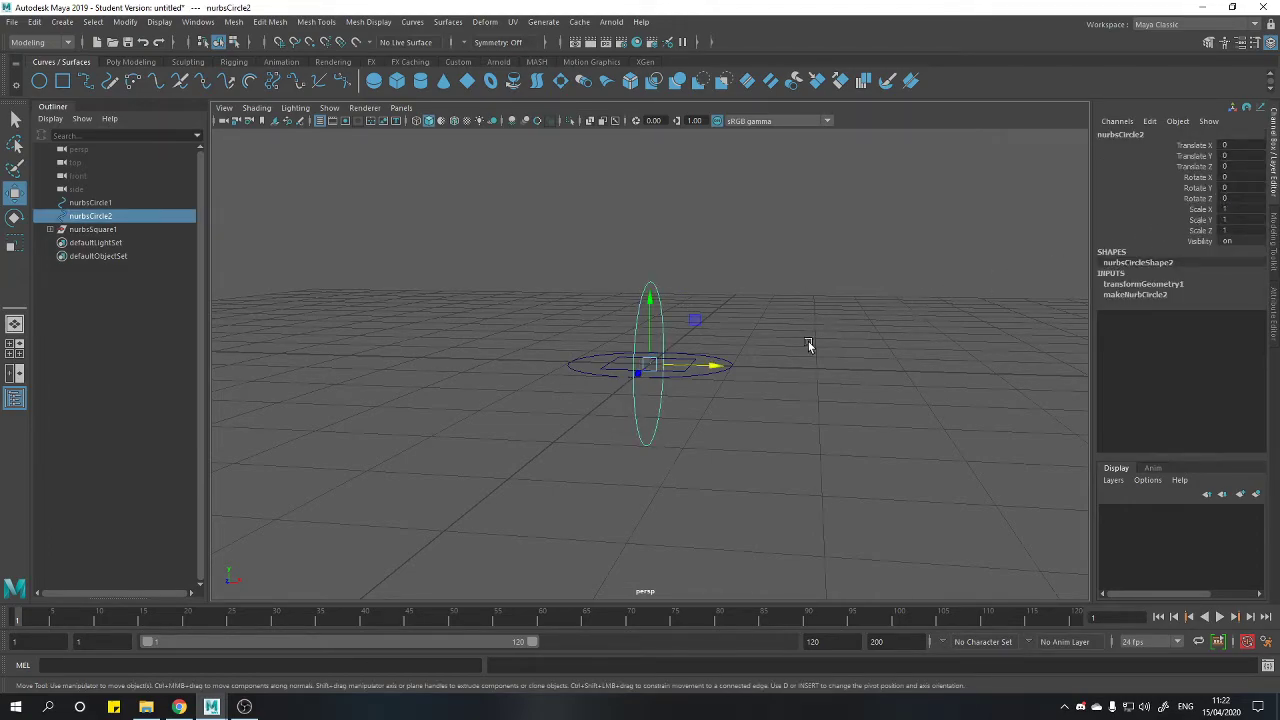
left_click_drag(808, 345, 737, 371, "alt")
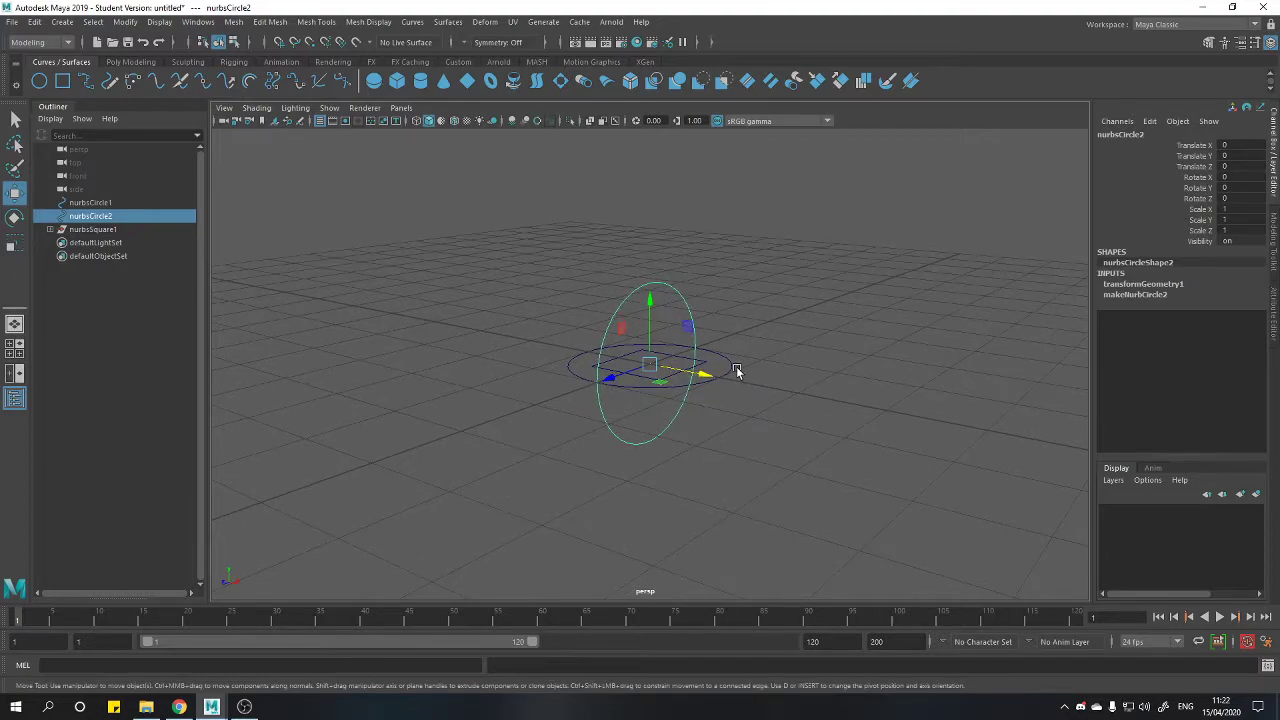
left_click(764, 367)
Delete the construction history of both circles and the square.
left_click_drag(484, 232, 805, 485)
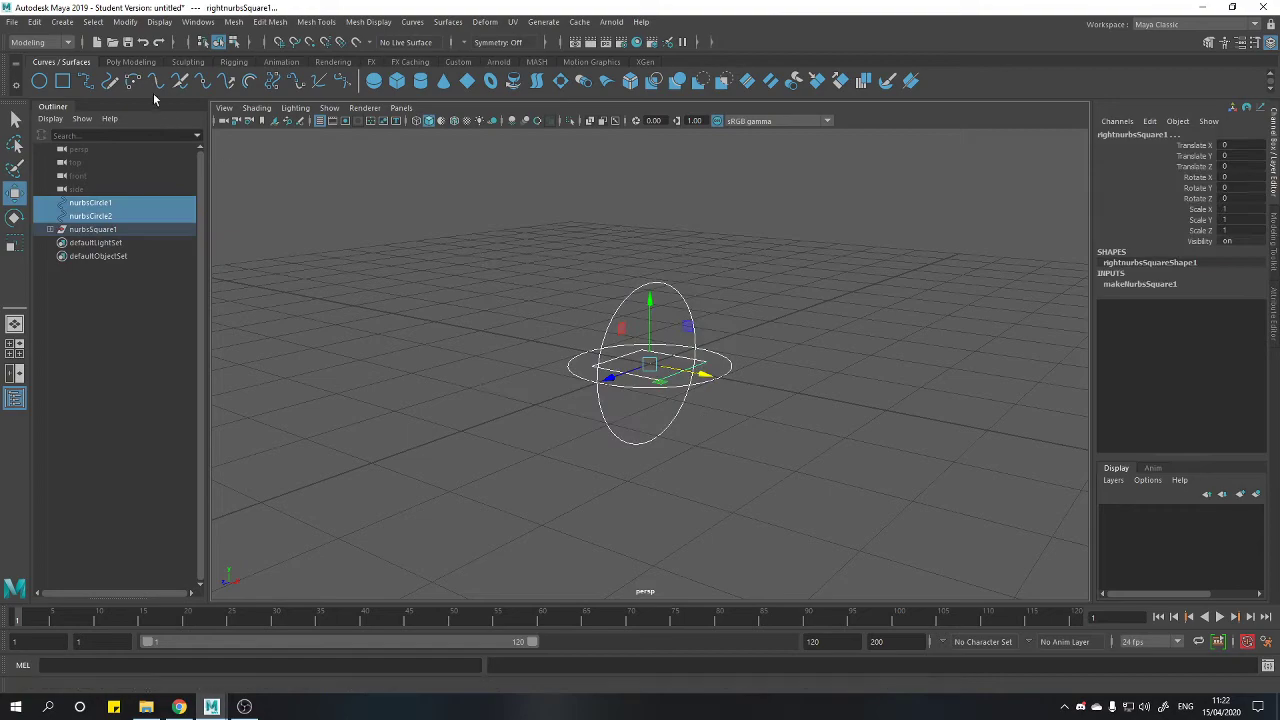
left_click(35, 21)
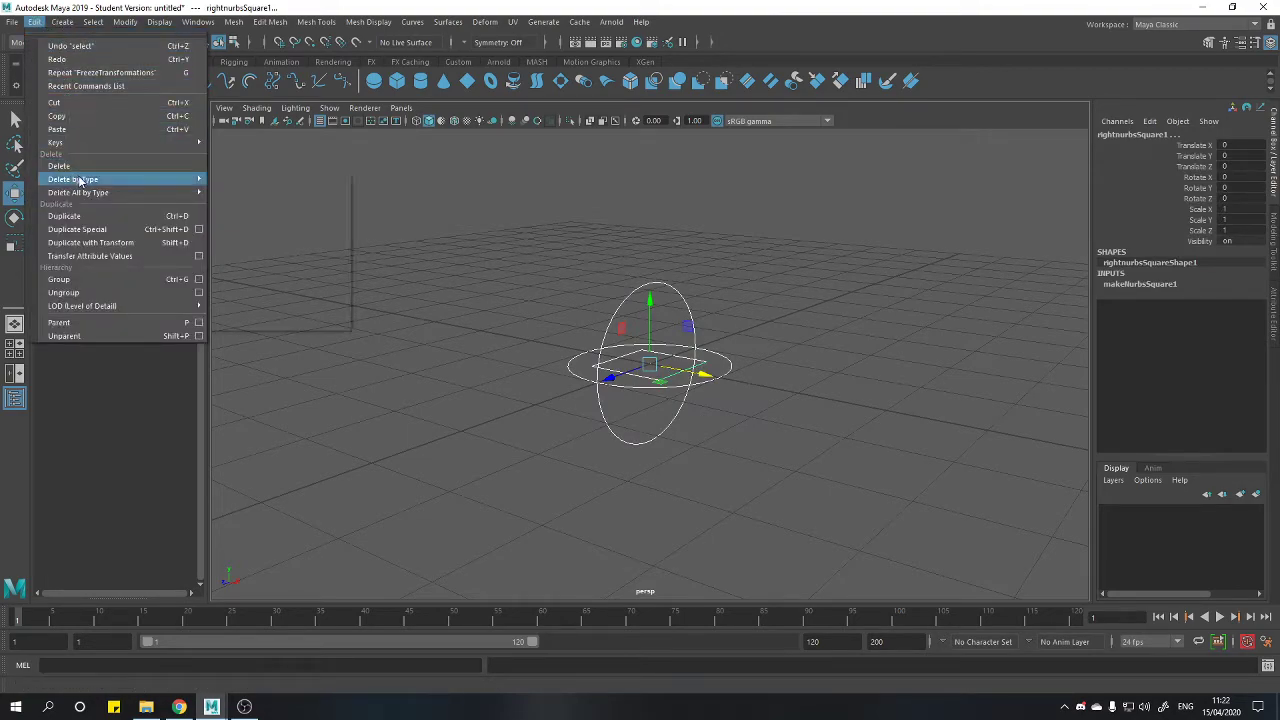
mouse_move(88, 180)
left_click(240, 191)
left_click(726, 240)
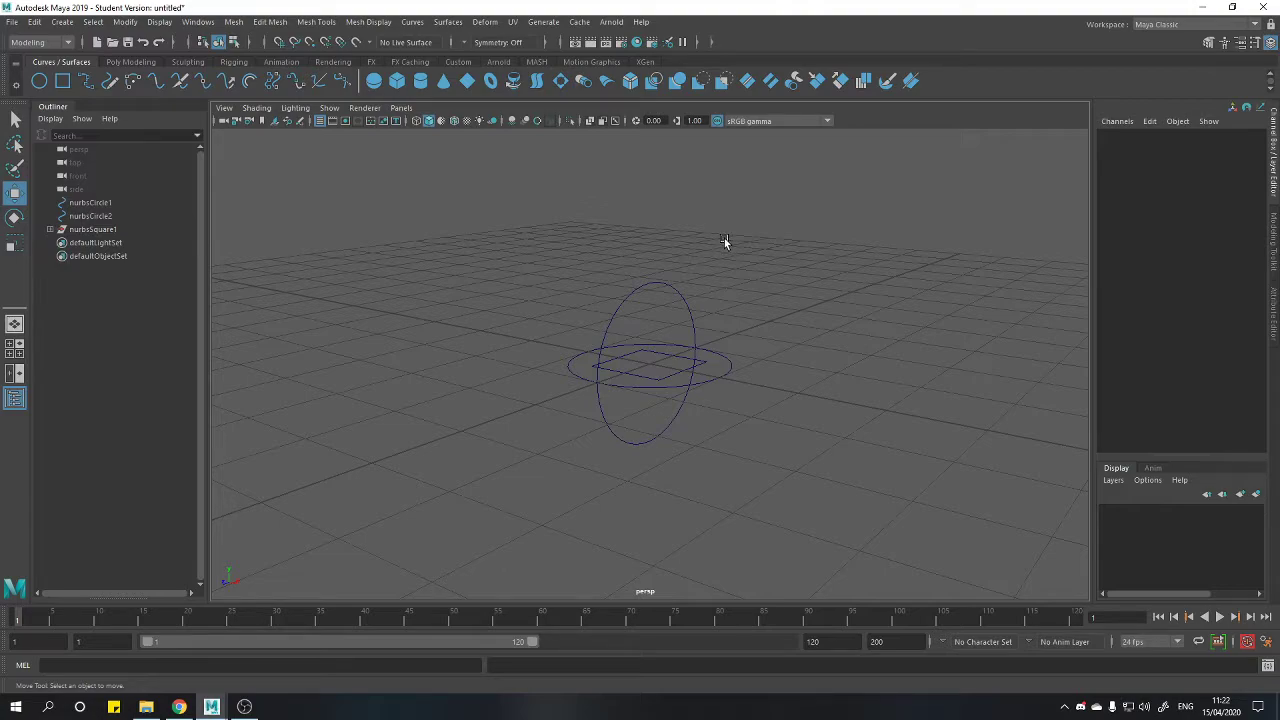
Create an empty group with nothing selected and rename it Controller.
left_click_drag(724, 238, 691, 265, "alt")
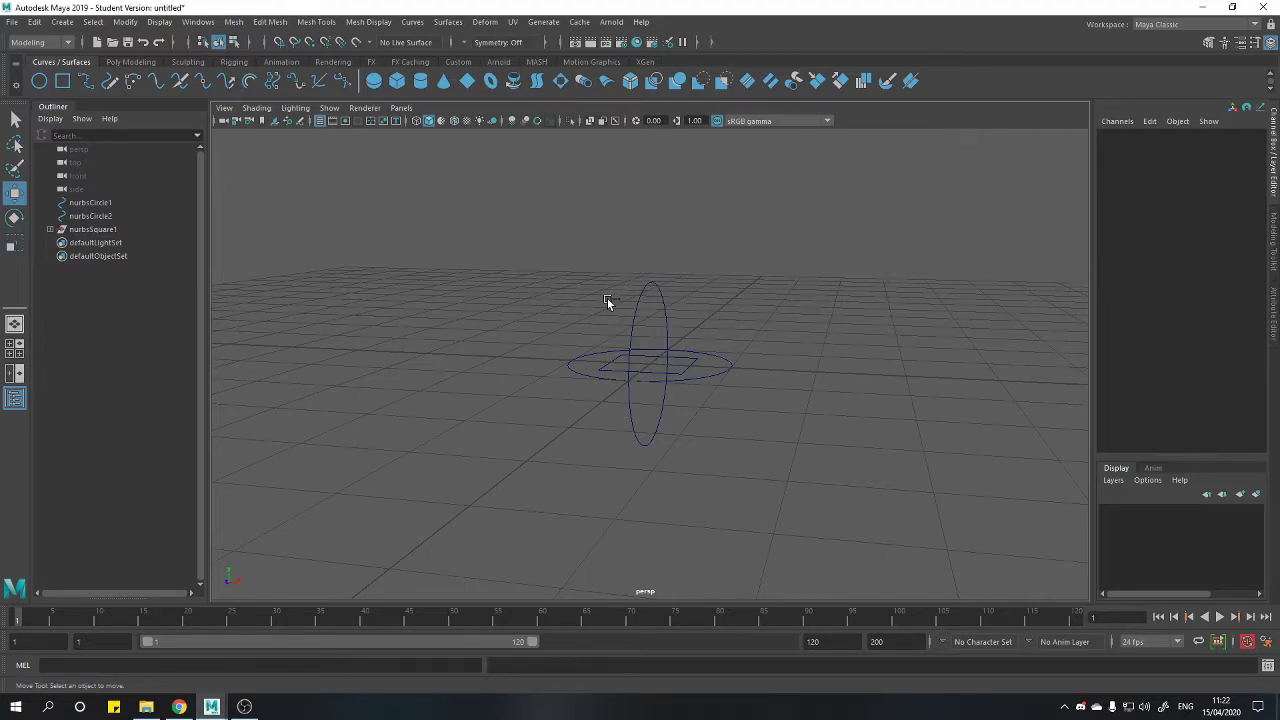
key("ctrl+g")
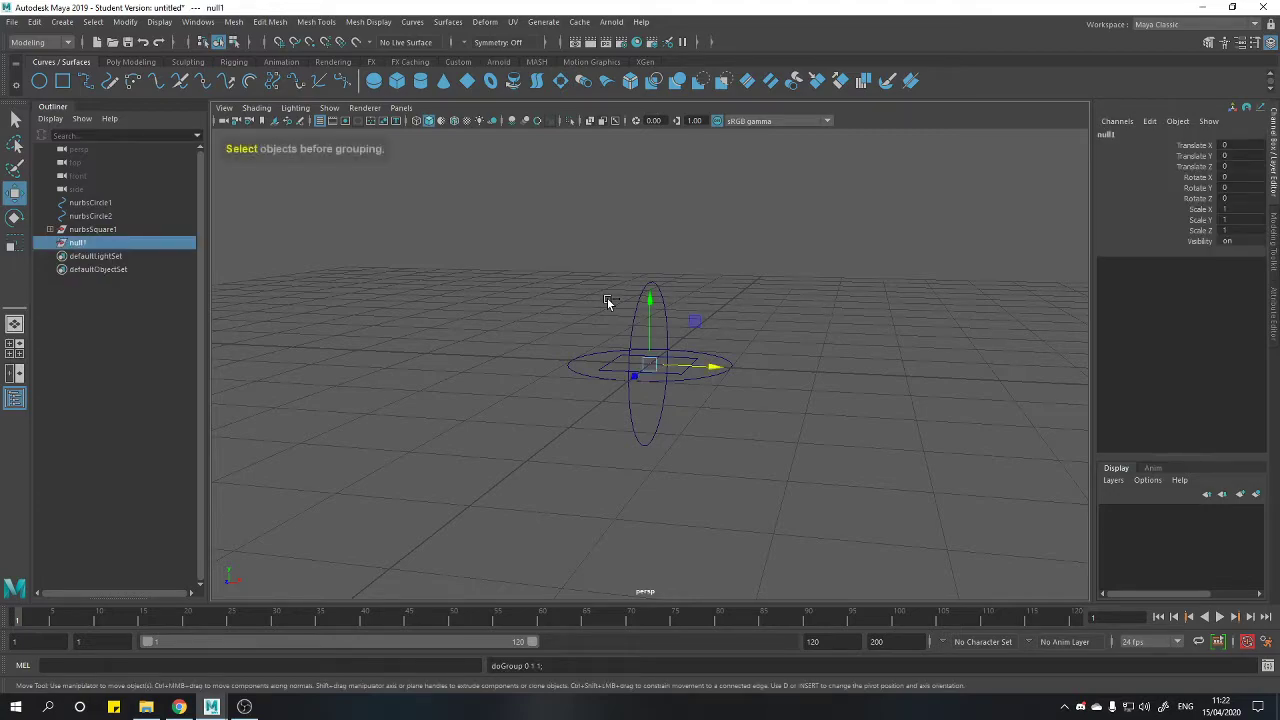
left_click(80, 245)
double_click(80, 245)
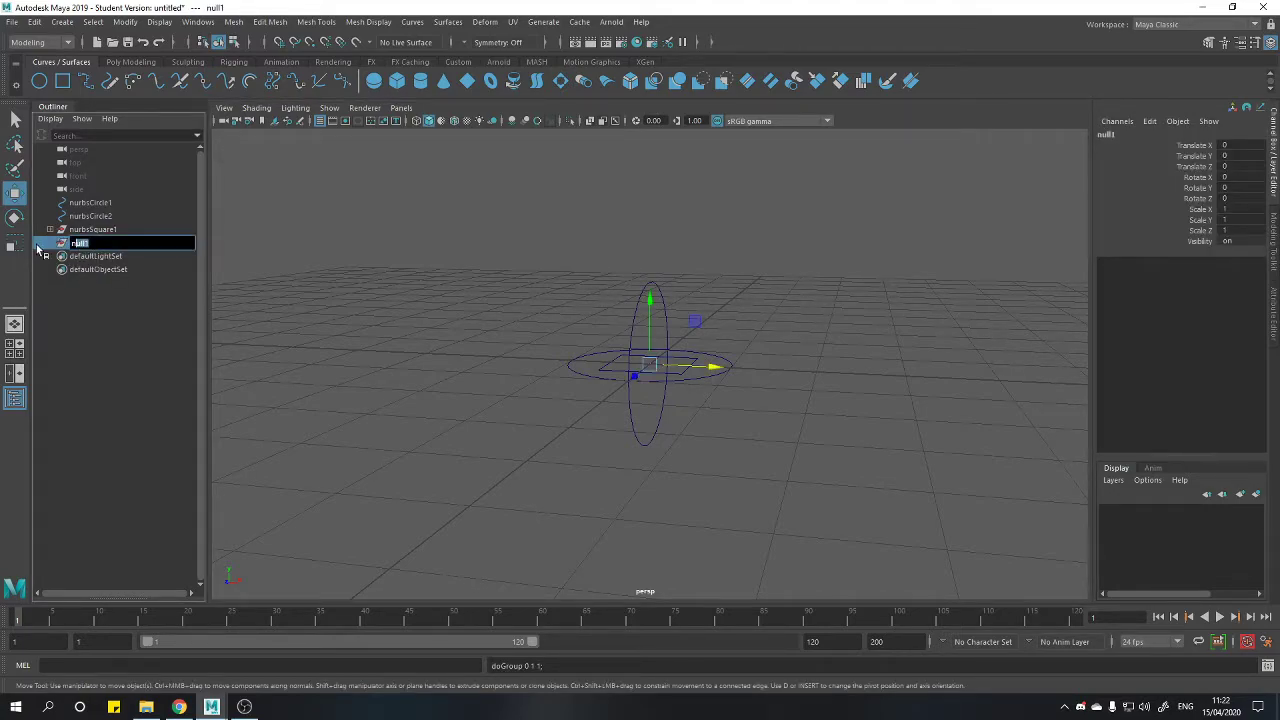
key("BackSpace")
type("Controller")
key("Return")
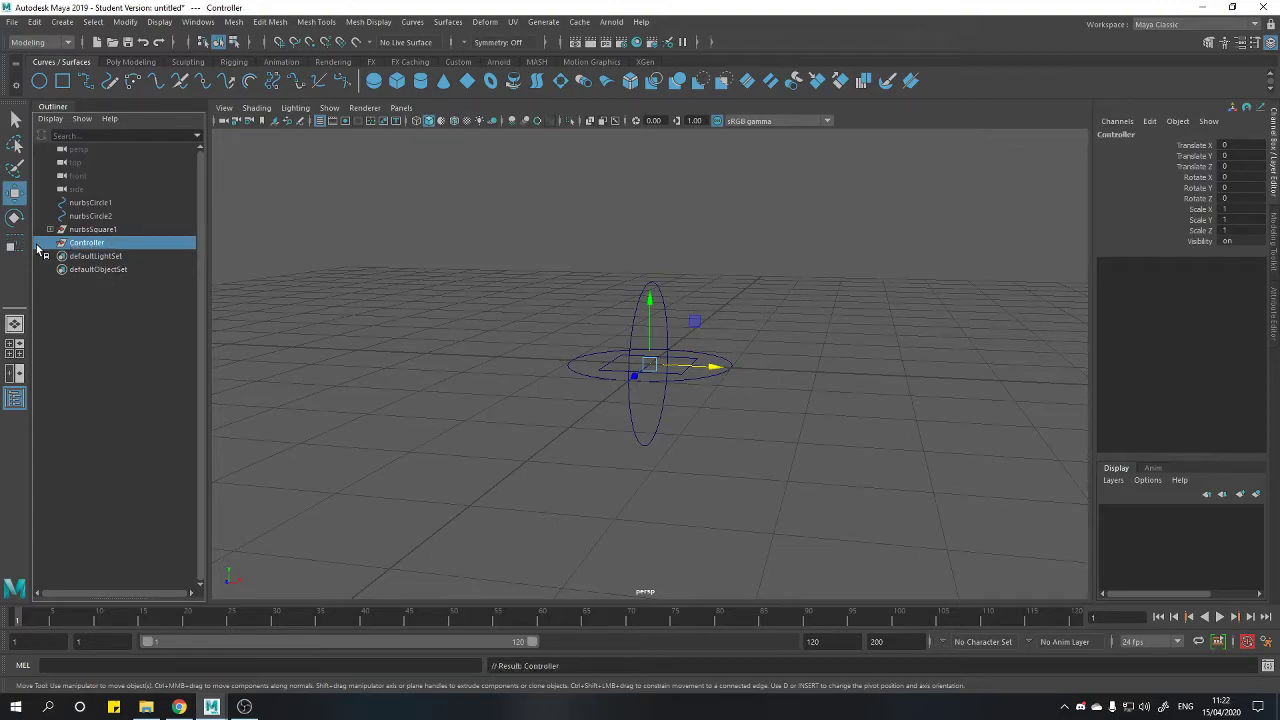
Show shape nodes in the Outliner and expand both circles and the square down to their shapes.
left_click(50, 119)
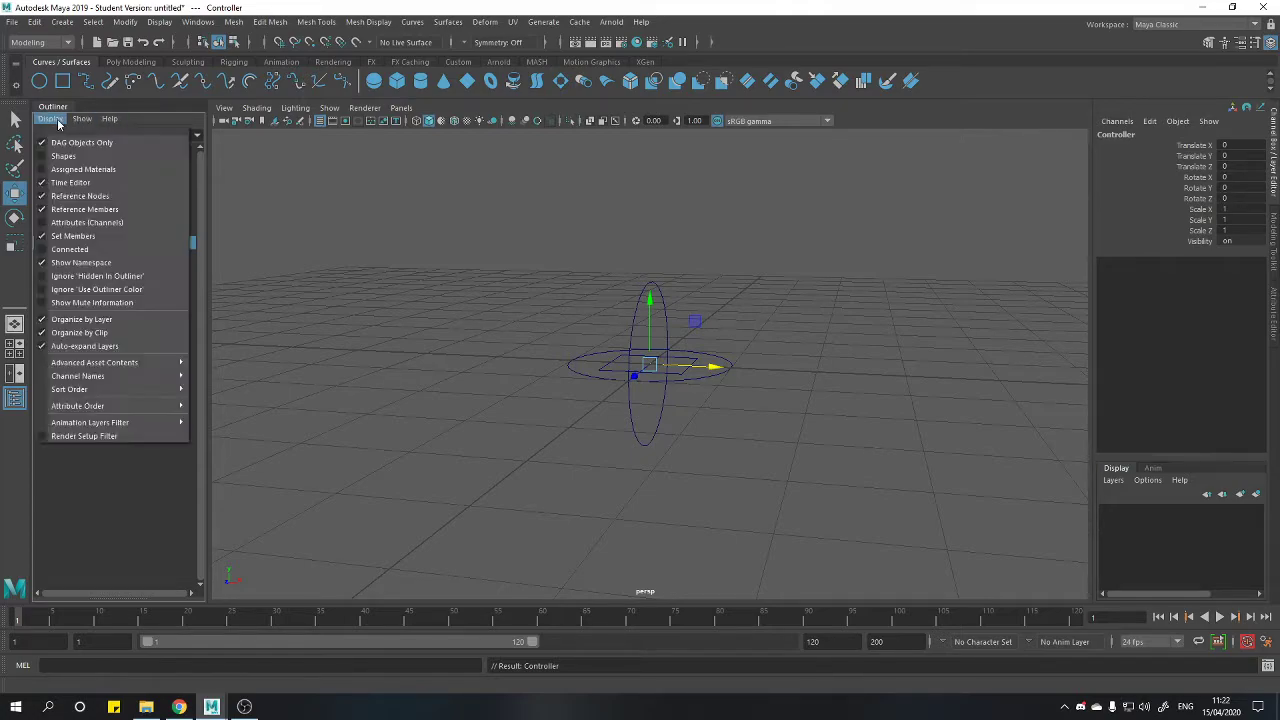
left_click(66, 157)
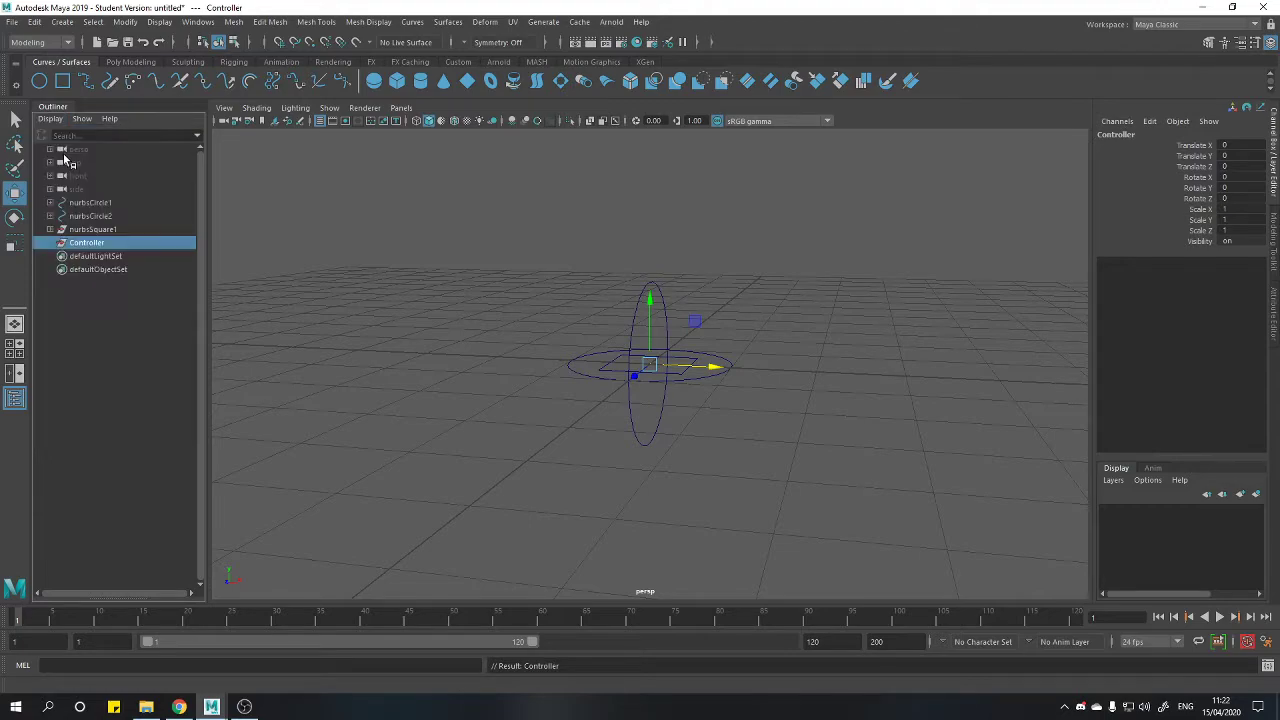
left_click(50, 202)
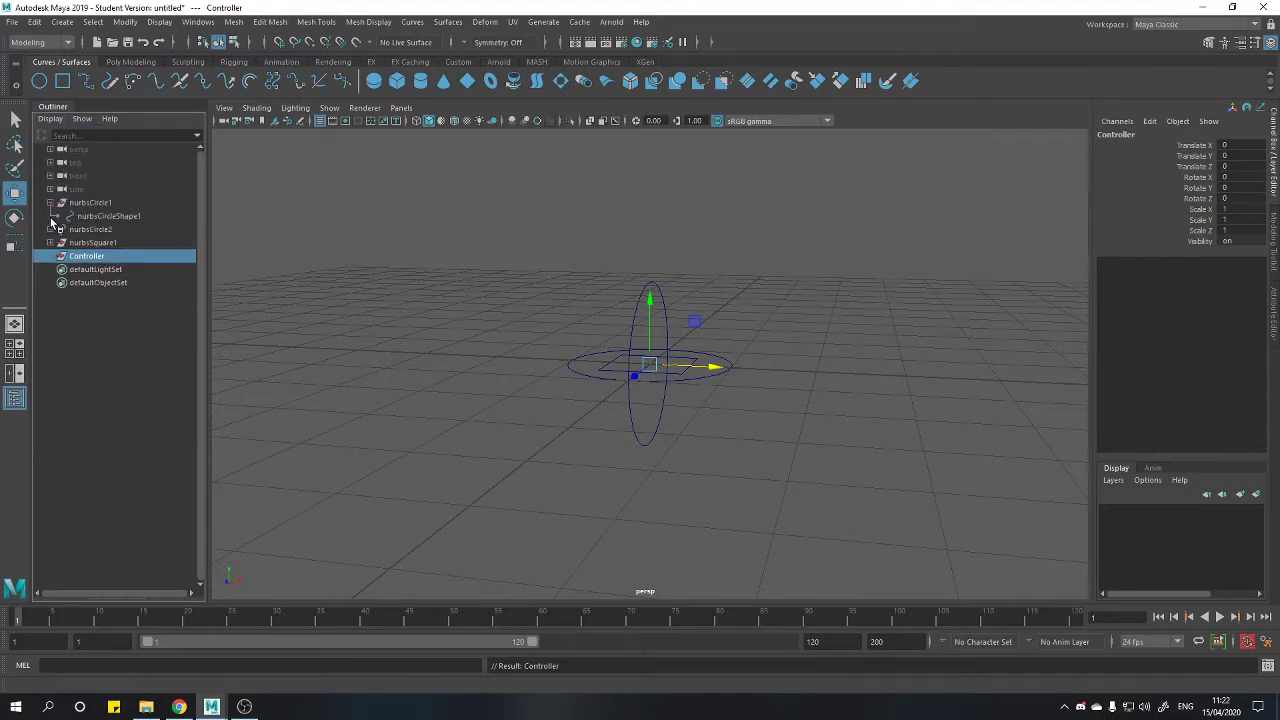
left_click(50, 229)
left_click(50, 256)
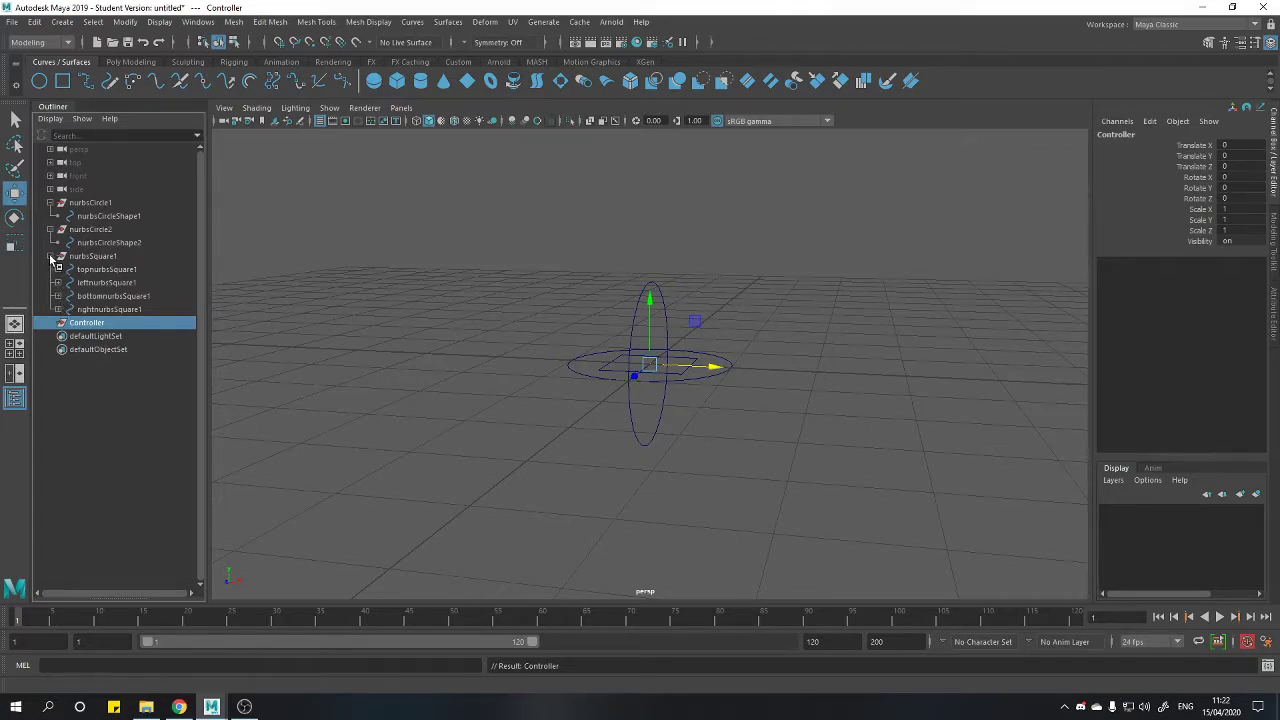
left_click(50, 256)
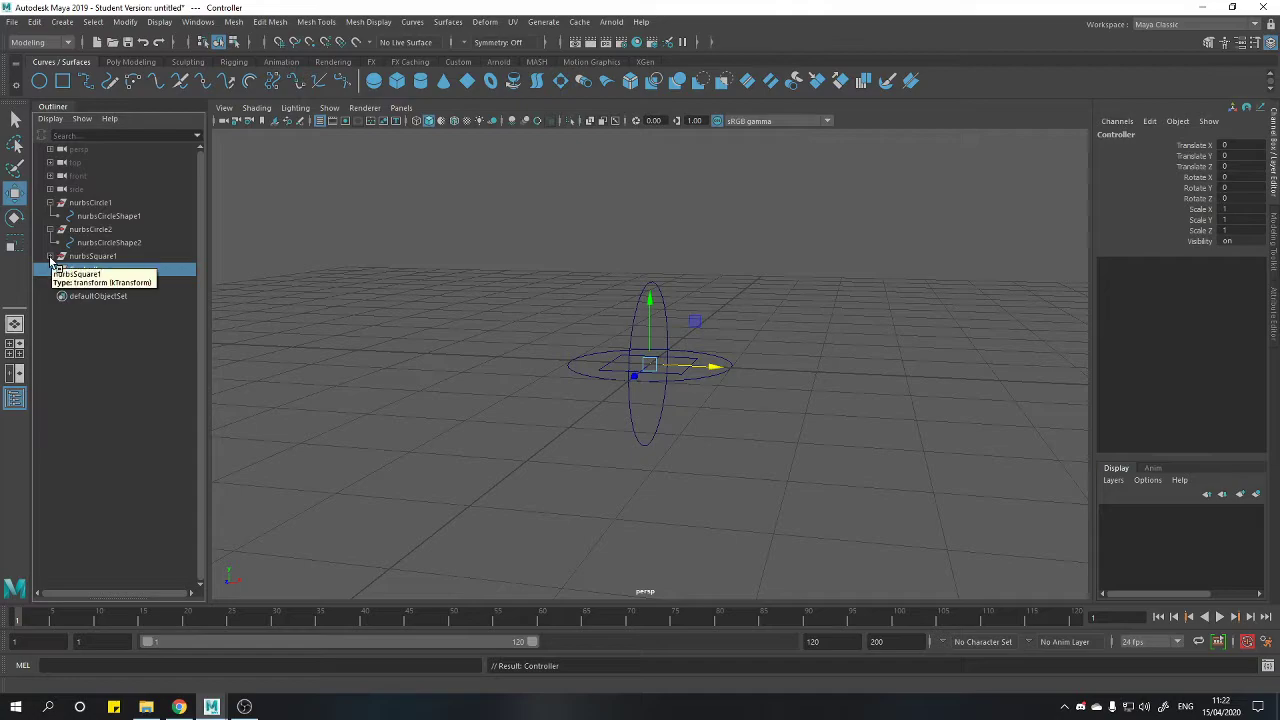
left_click(50, 256)
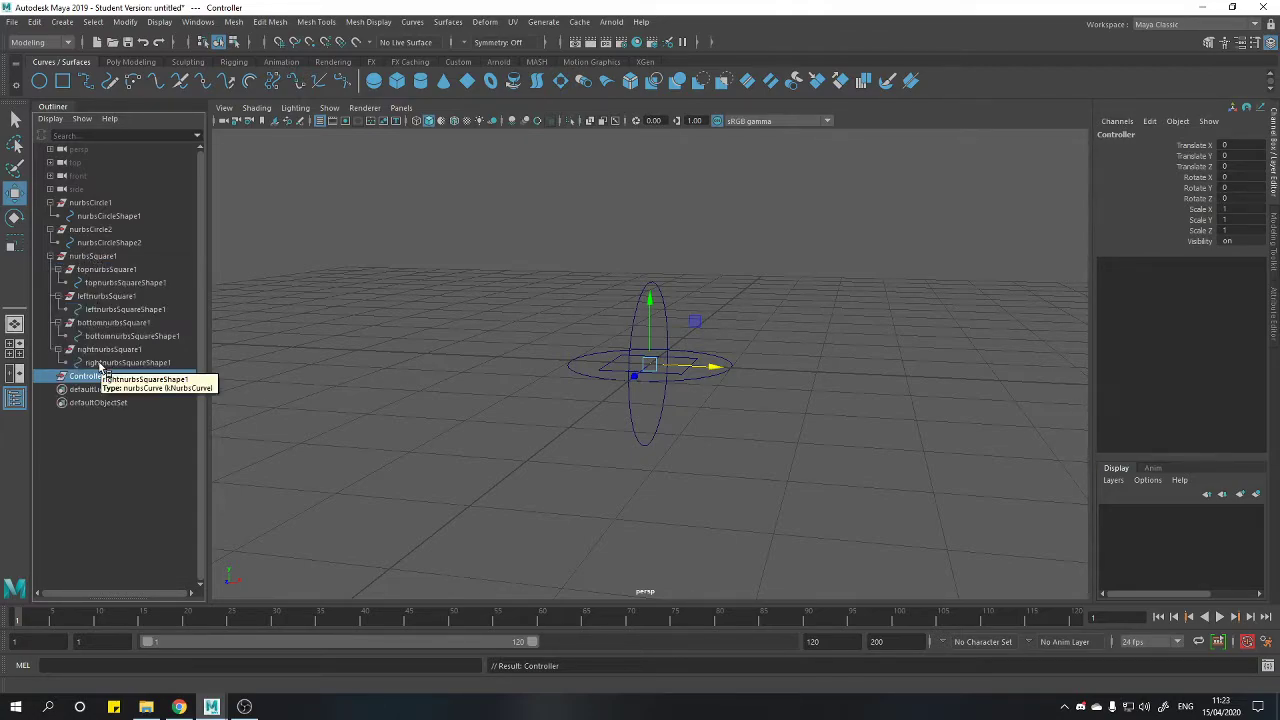
Select both circle shapes and the four square side shapes in the Outliner, adding the Controller group last.
left_click(88, 218)
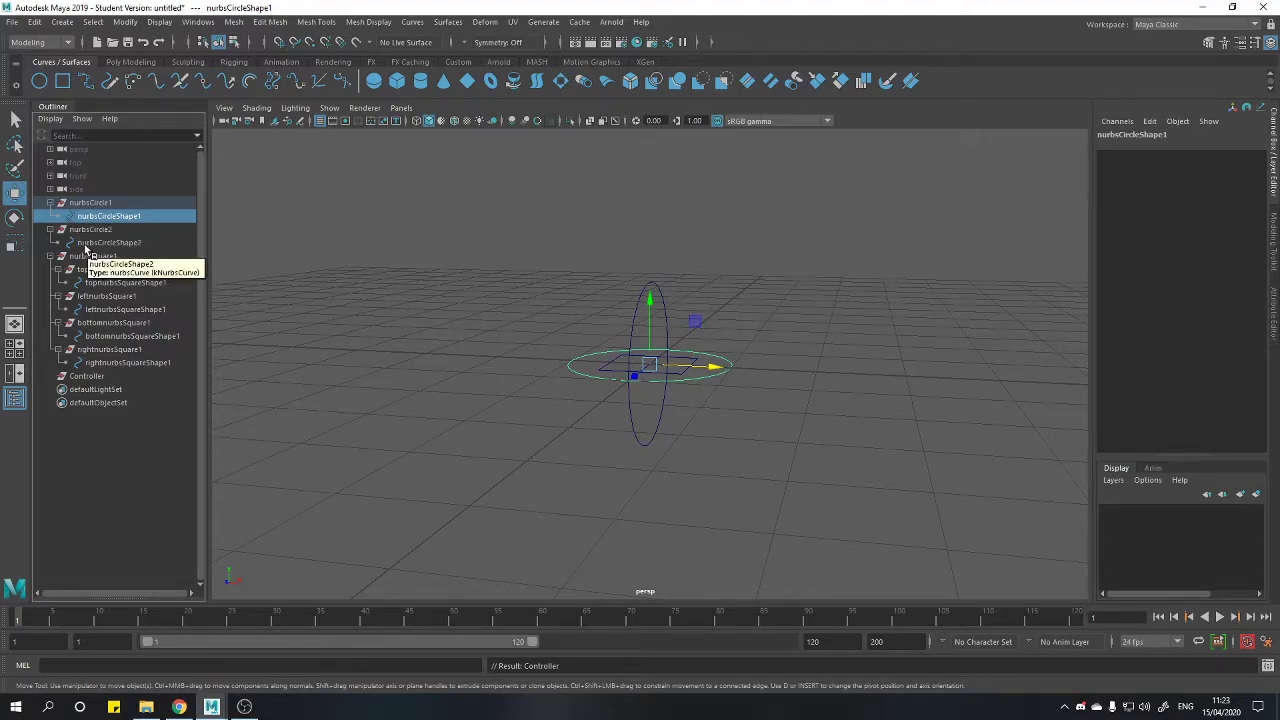
left_click(100, 243, "ctrl")
left_click(105, 282, "ctrl")
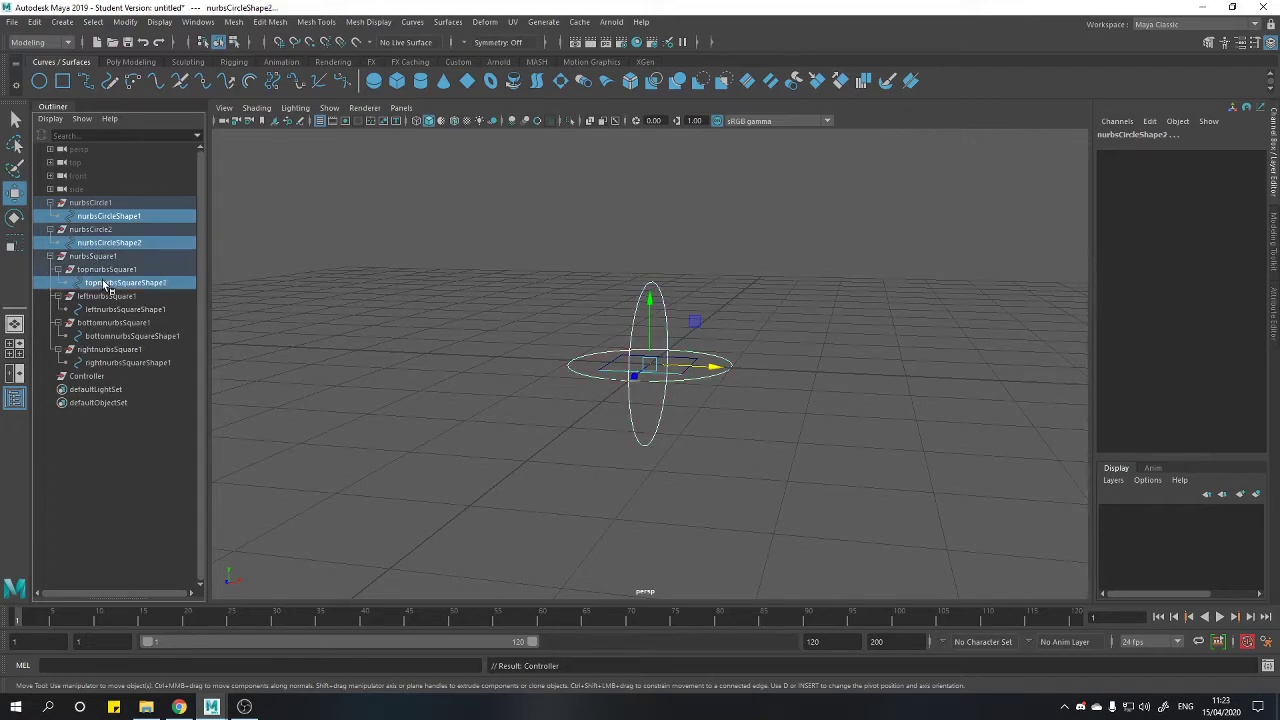
left_click(108, 309, "ctrl")
left_click(110, 336, "ctrl")
left_click(115, 362, "ctrl")
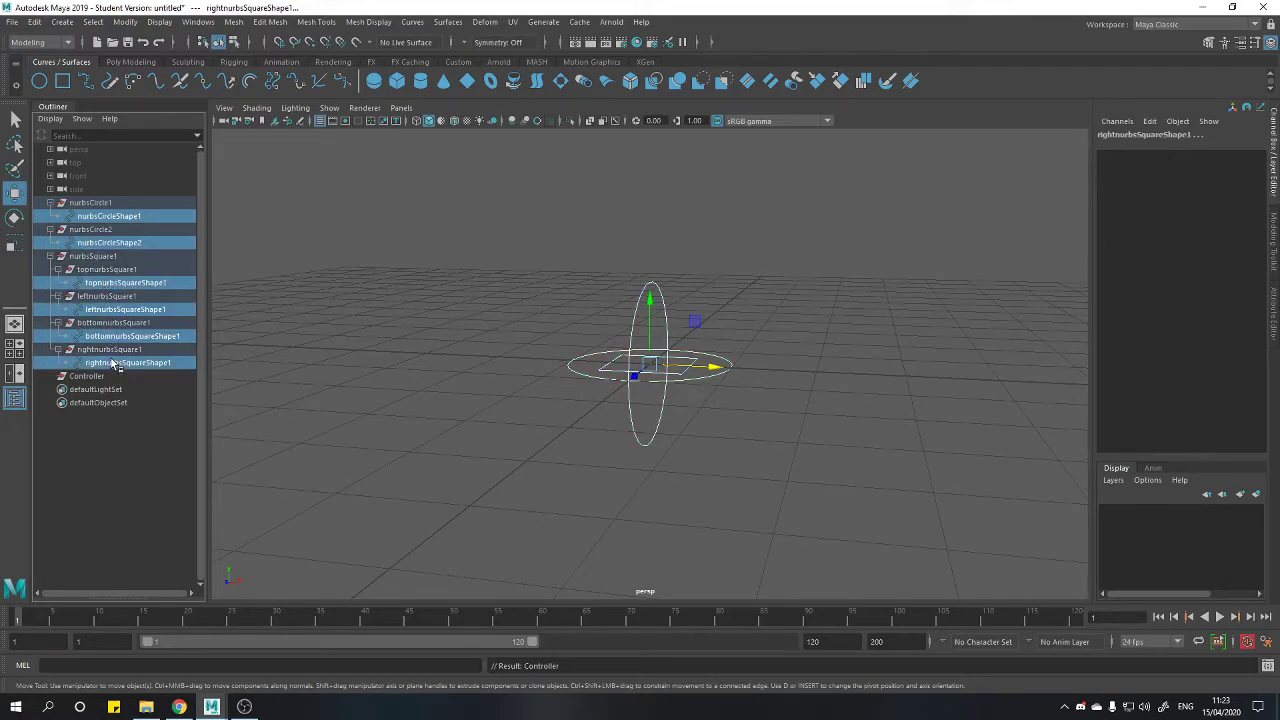
left_click_drag(634, 403, 571, 363, "alt")
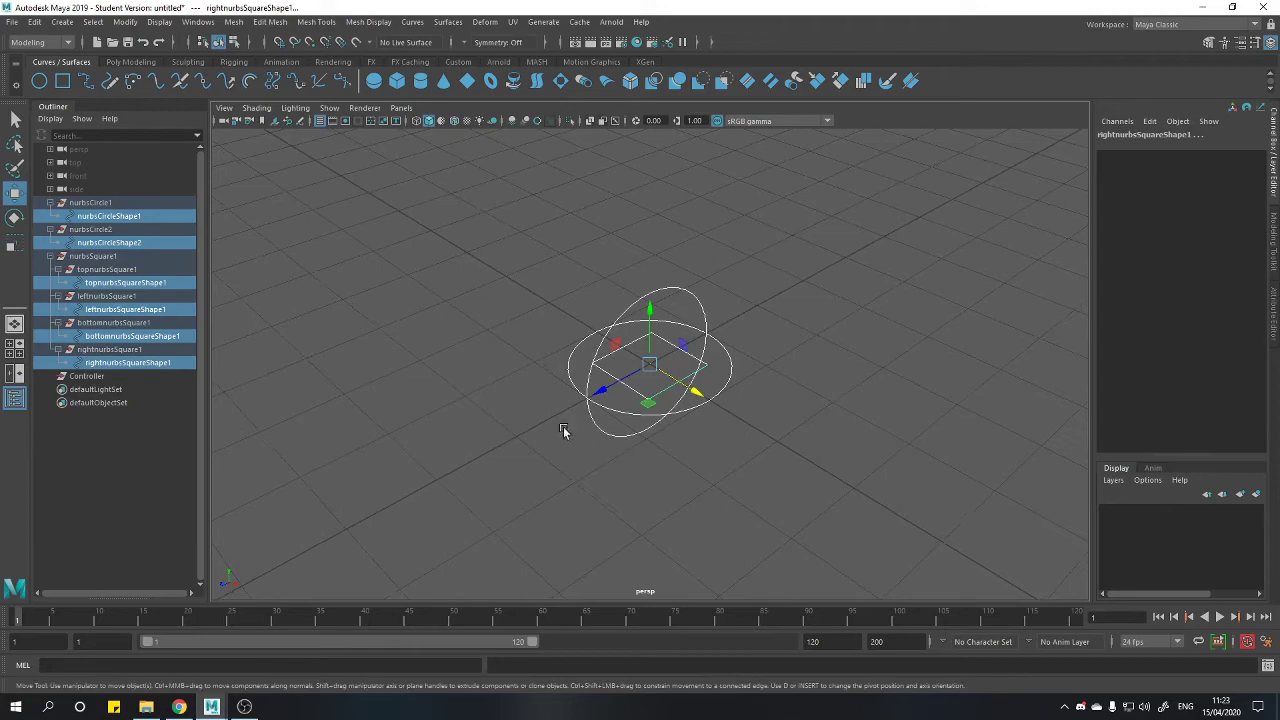
left_click(86, 376, "ctrl")
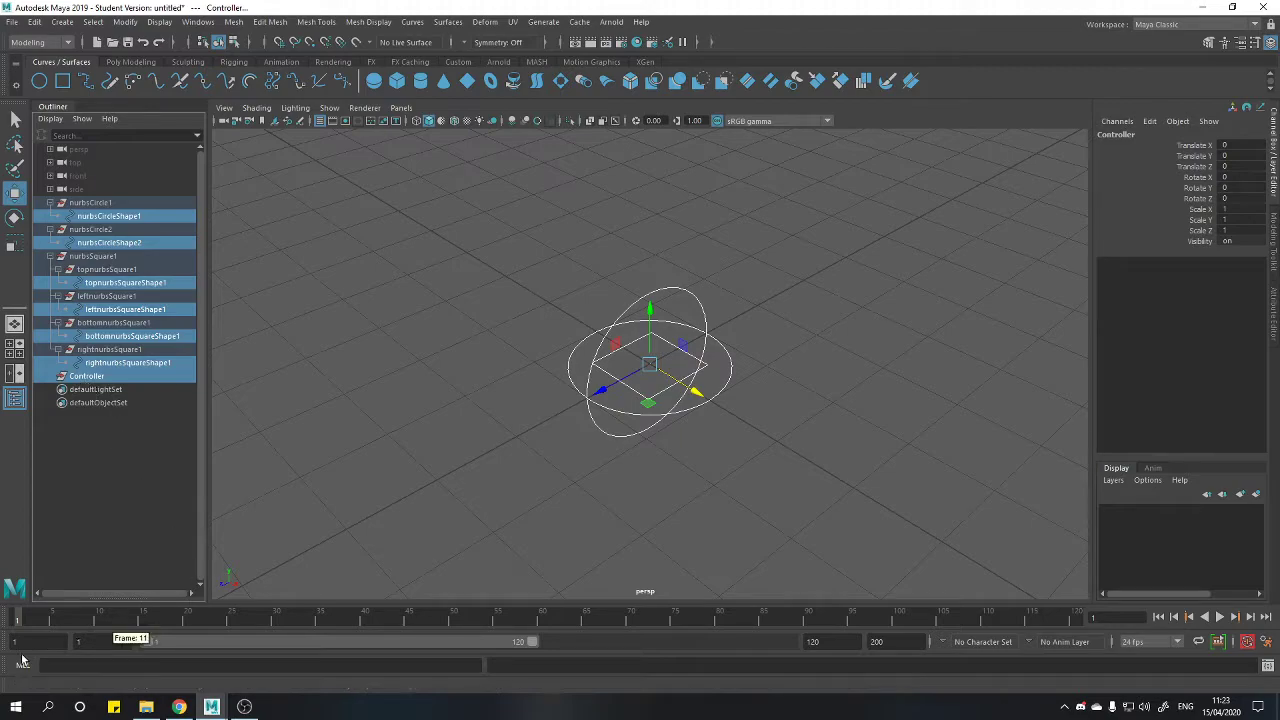
Run the MEL command "parent -r -s" to parent the selected shapes under Controller.
left_click(55, 664)
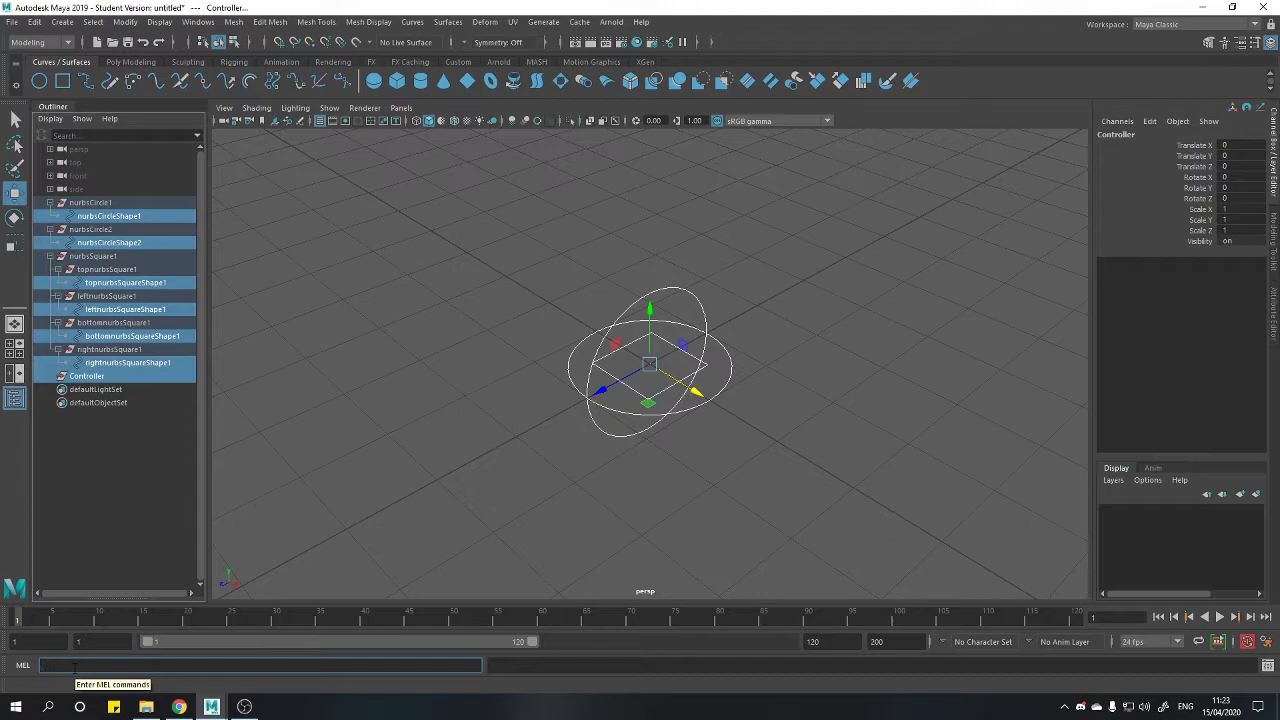
type("parent -r -s")
left_click_drag(120, 668, 8, 678)
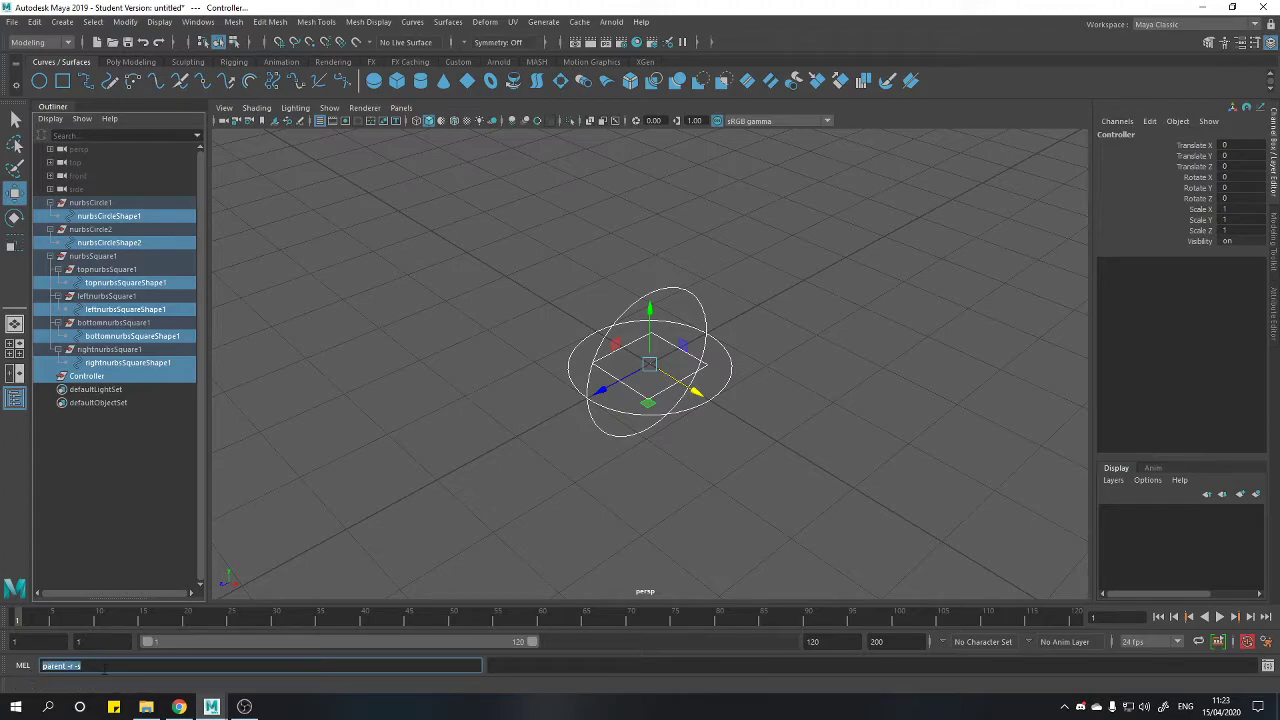
left_click(116, 665)
key("Return")
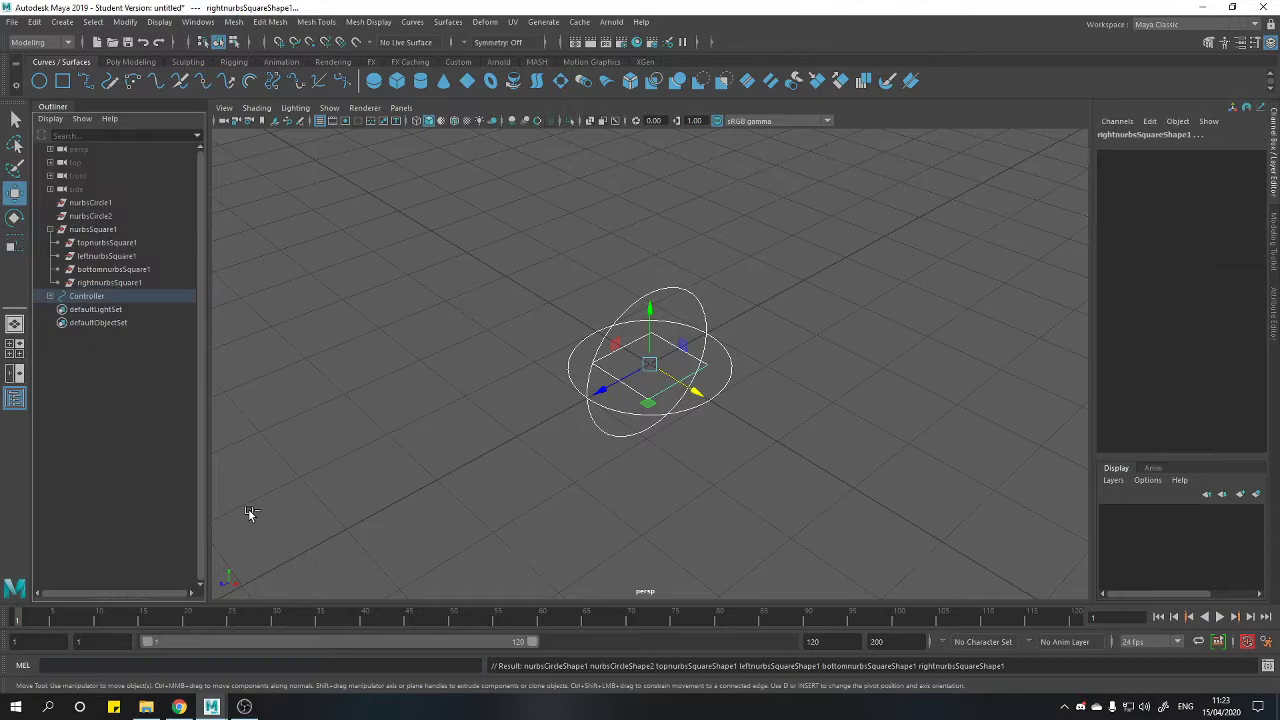
key("g")
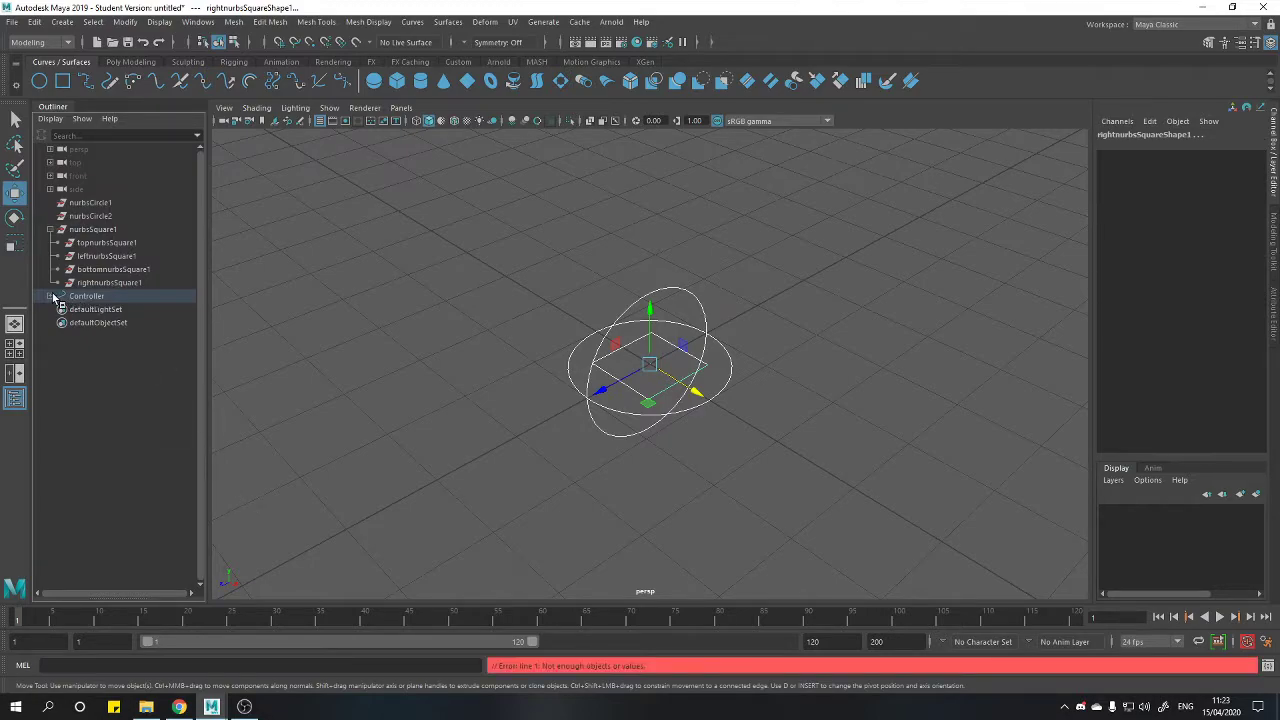
Expand Controller in the Outliner and inspect the circle and square shapes under it.
left_click(57, 298, "ctrl")
left_click(51, 297)
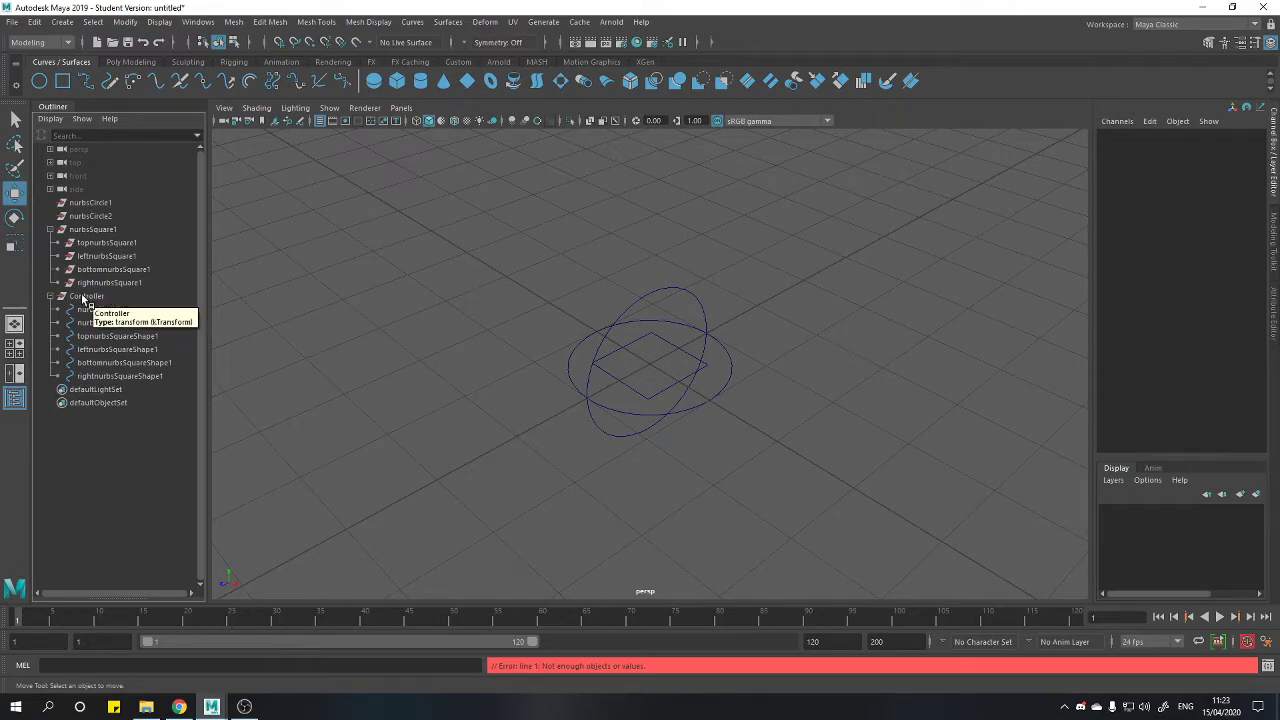
left_click(98, 311)
left_click(102, 337)
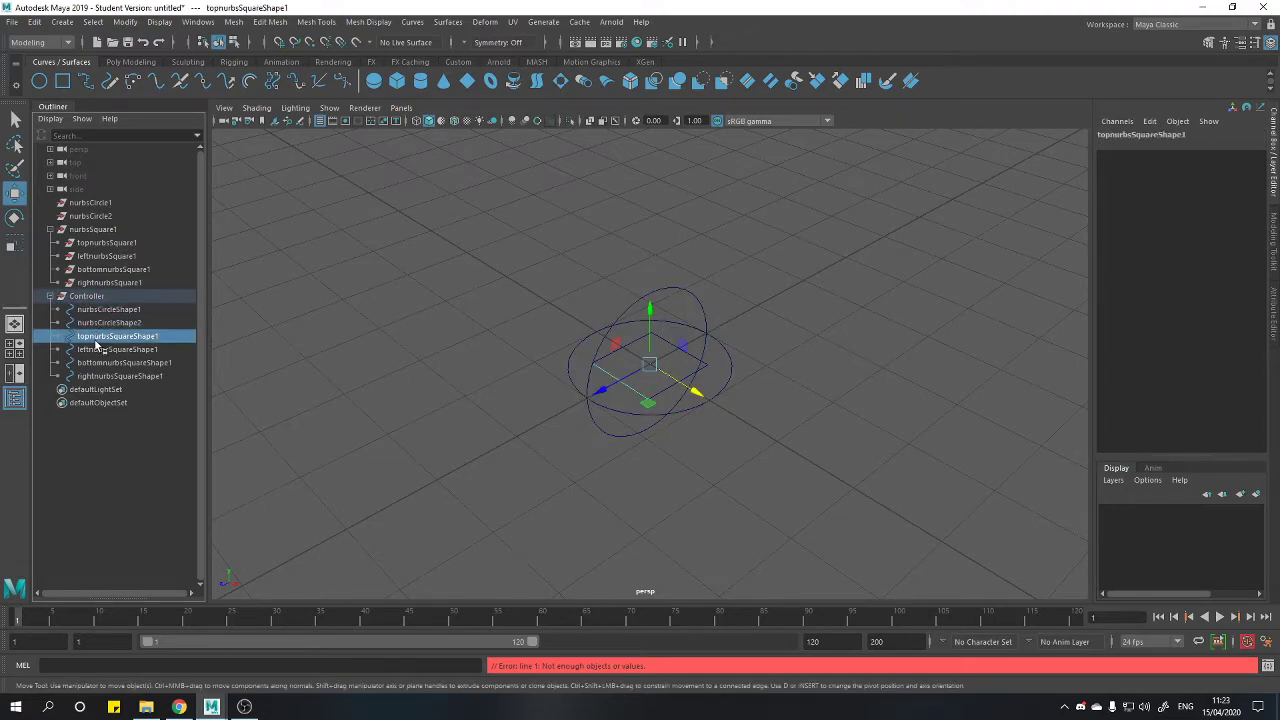
Delete the leftover circle and square transforms from nurbsCircle1 through rightnurbsSquare1, and hide shape nodes in the Outliner.
left_click_drag(92, 205, 118, 286)
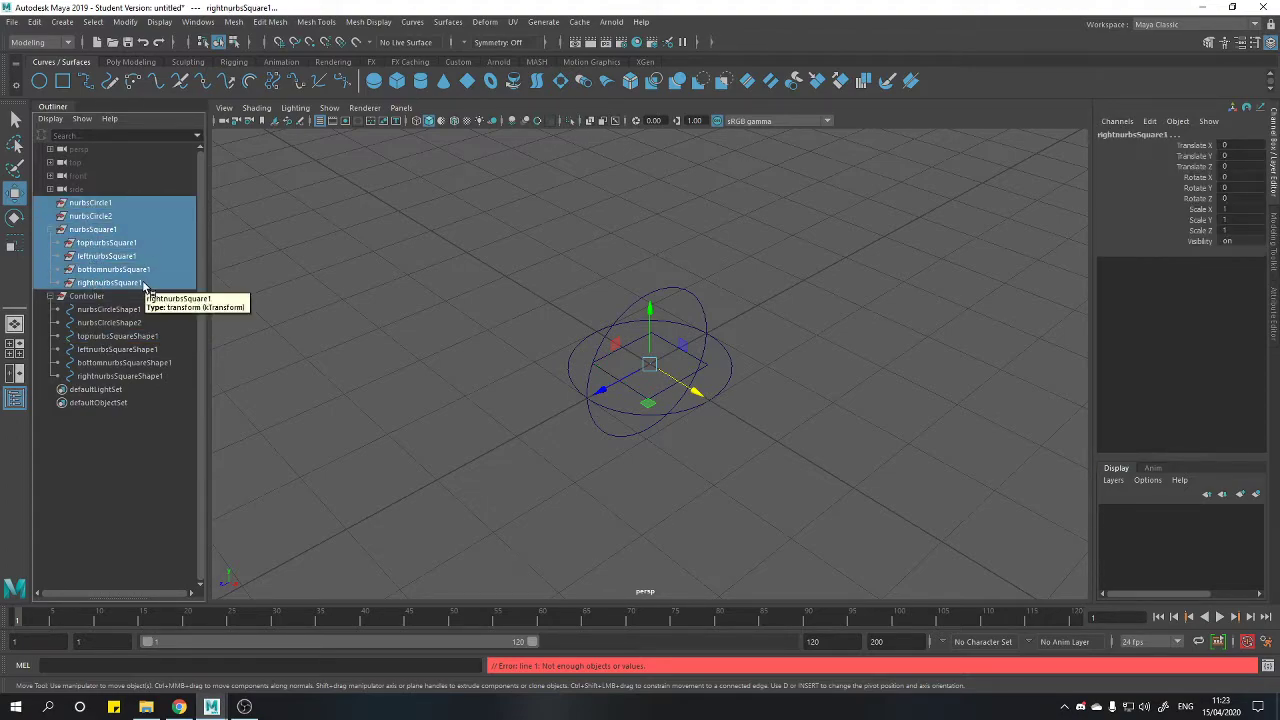
key("Delete")
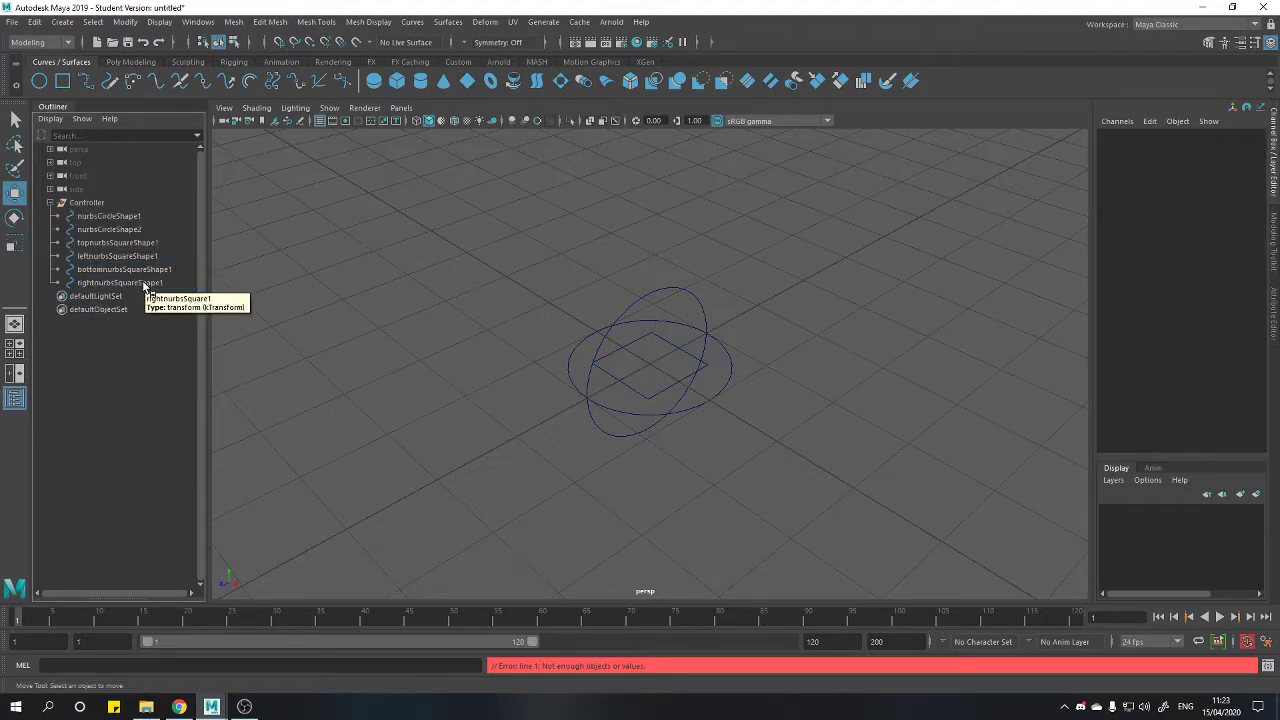
left_click(52, 119)
left_click(66, 143)
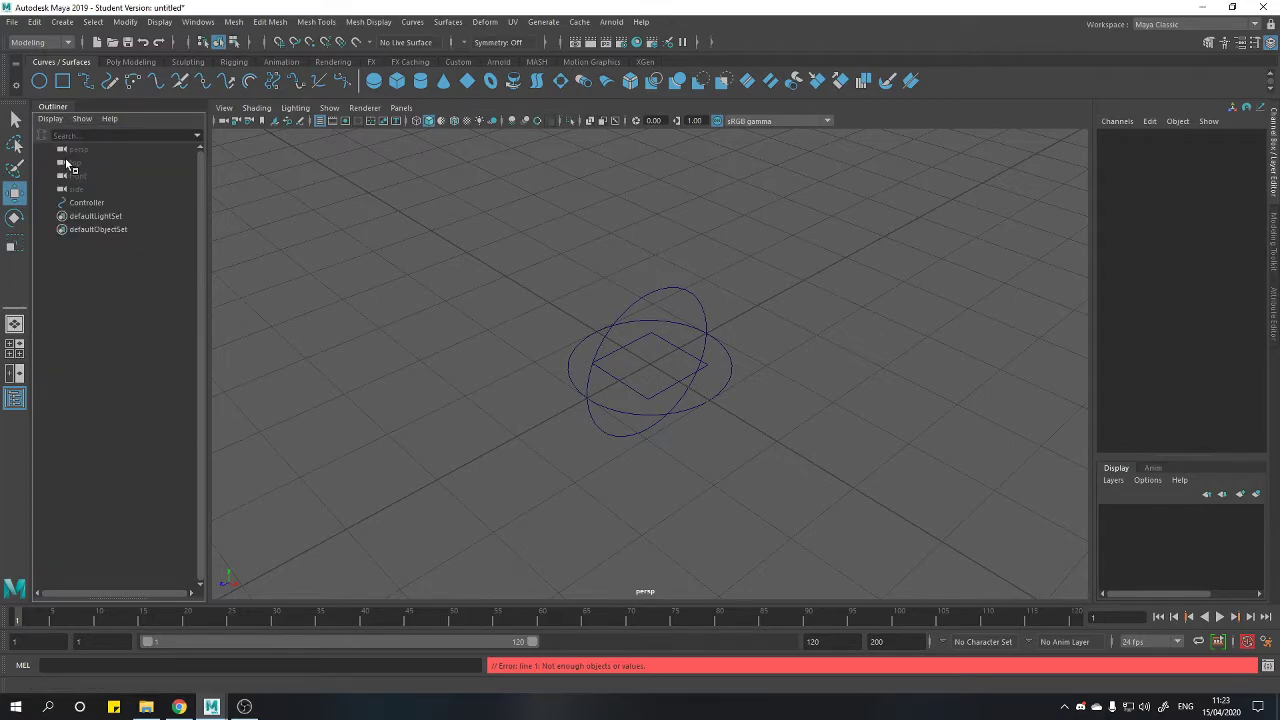
Select Controller, test moving it along the X axis and undo the move.
left_click(86, 203)
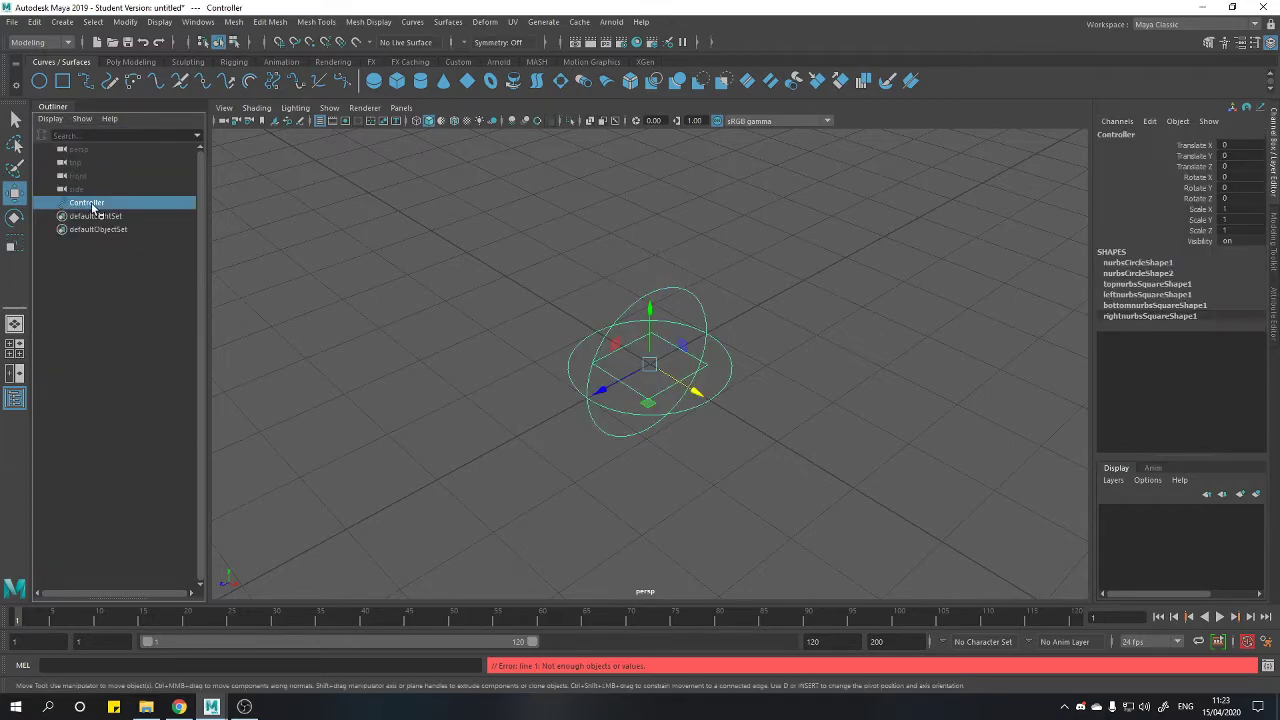
left_click_drag(735, 420, 732, 397, "alt")
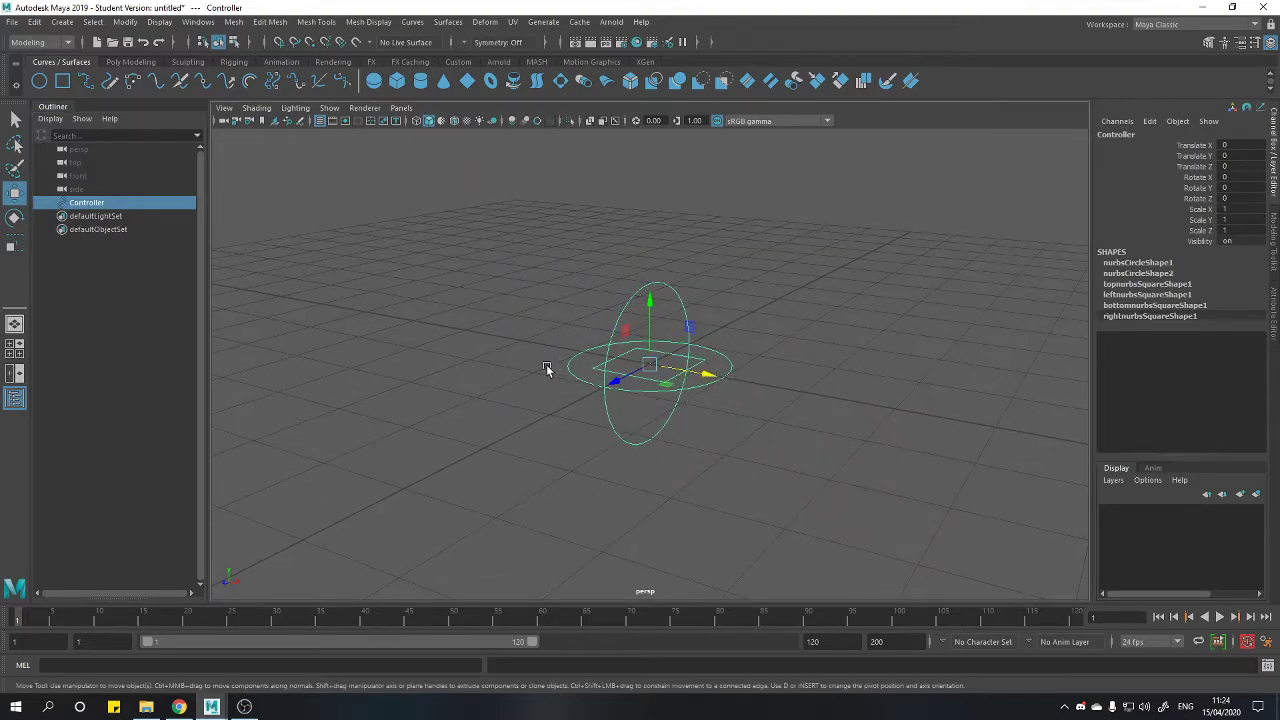
left_click_drag(703, 374, 820, 406)
key("ctrl+z")
Test scaling Controller uniformly to about 1.5 and undo the scaling.
key("r")
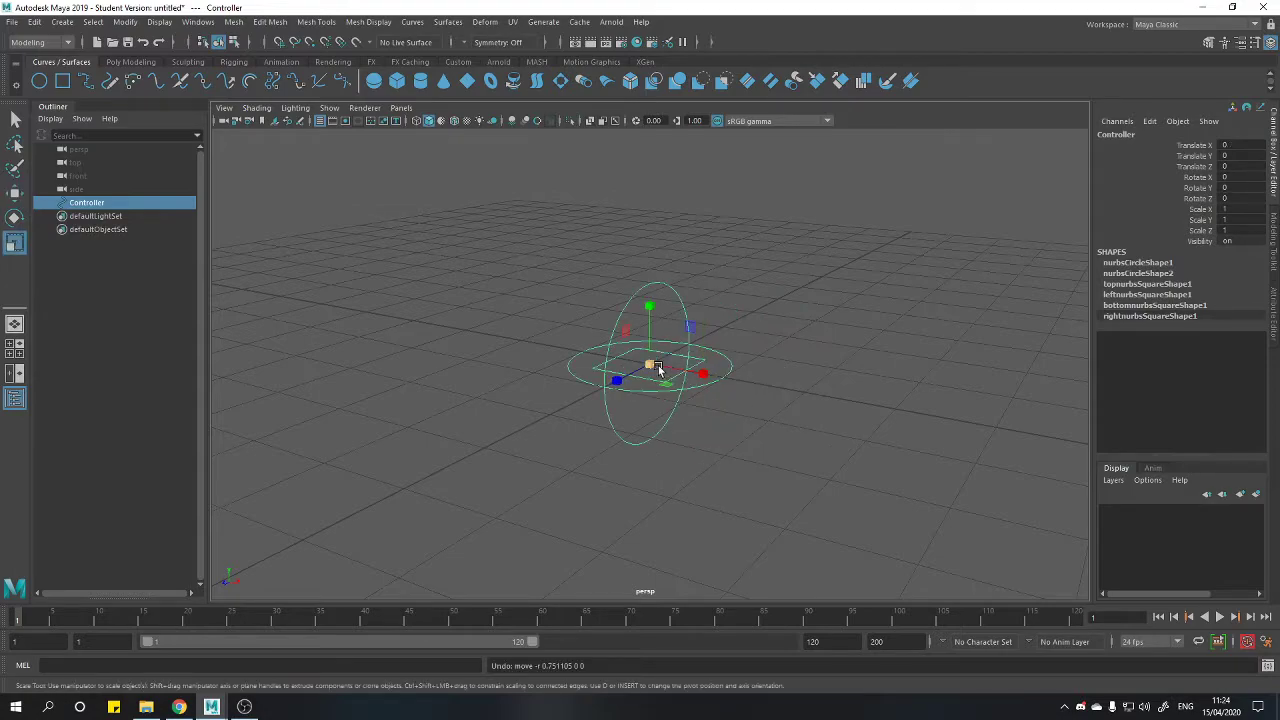
left_click_drag(651, 366, 737, 423)
key("ctrl+z")
left_click(704, 374)
right_click(747, 347)
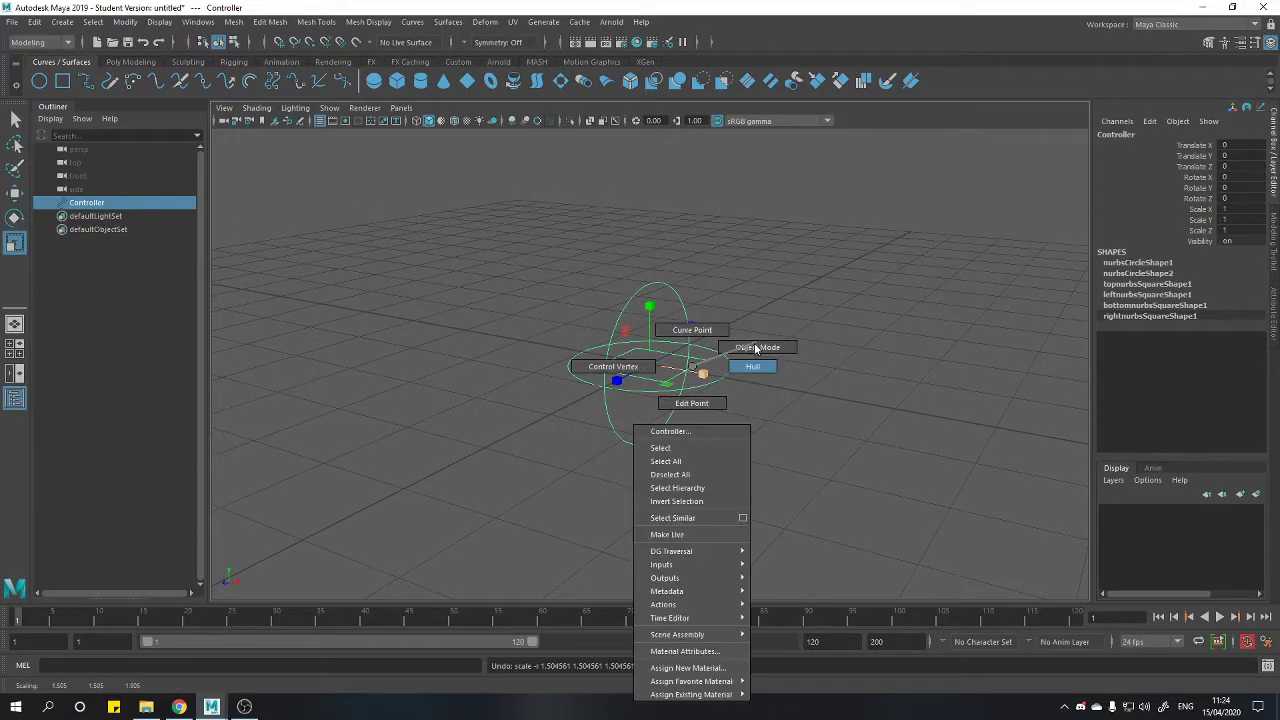
right_click(732, 342)
Test rotating Controller about the Z axis and undo the rotation.
key("e")
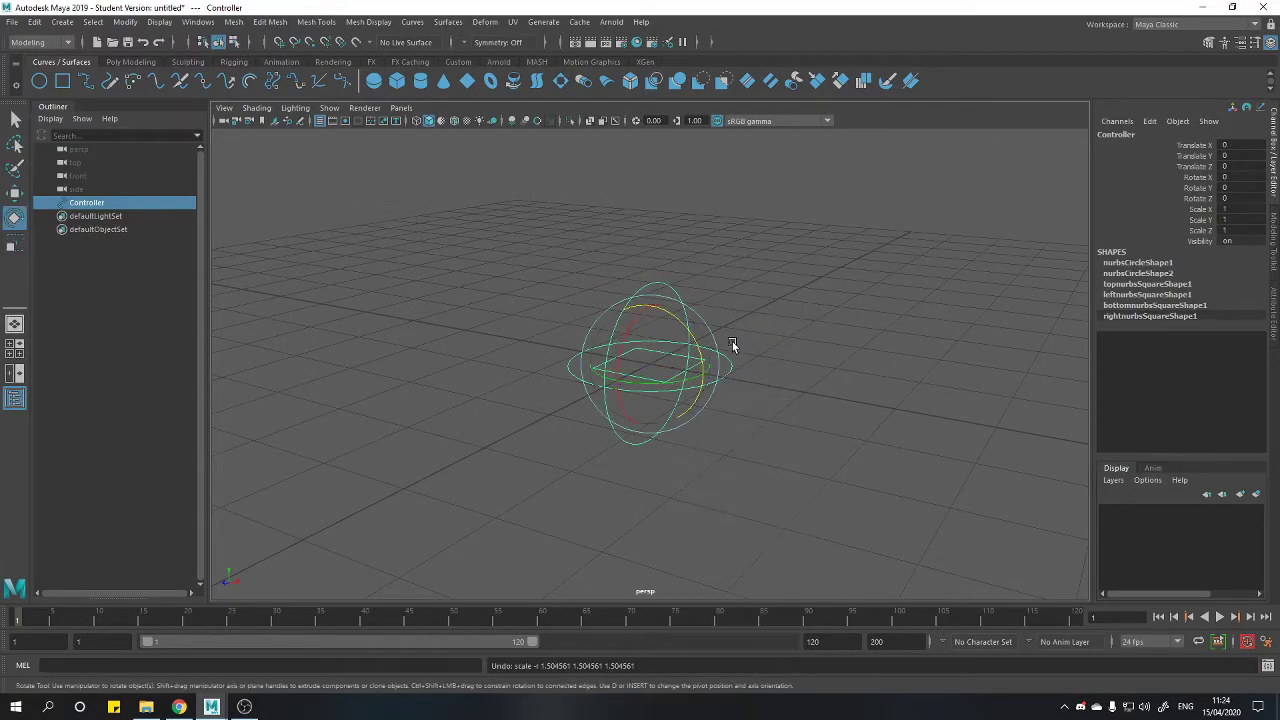
left_click_drag(671, 321, 742, 335)
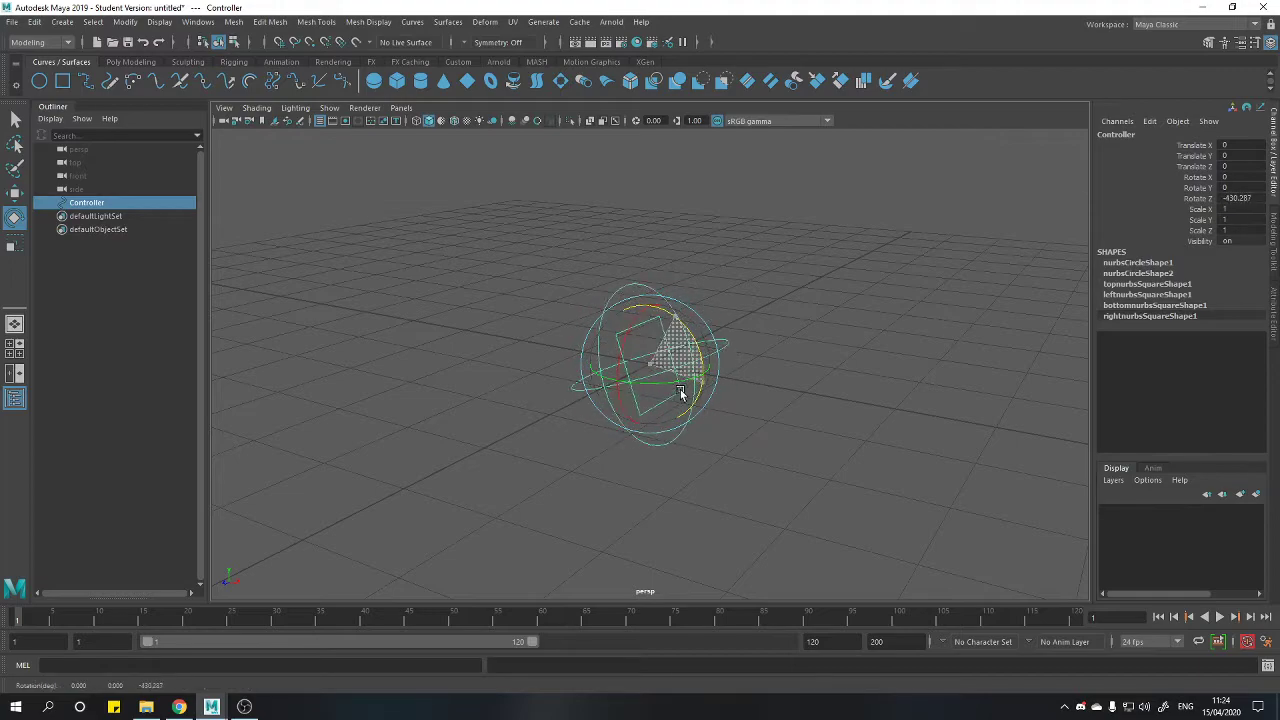
key("ctrl+z")
left_click(751, 395)
Test scaling Controller along the X axis only, to about 1.84, and undo it.
left_click_drag(751, 395, 720, 437, "alt")
key("r")
left_click_drag(704, 369, 760, 440)
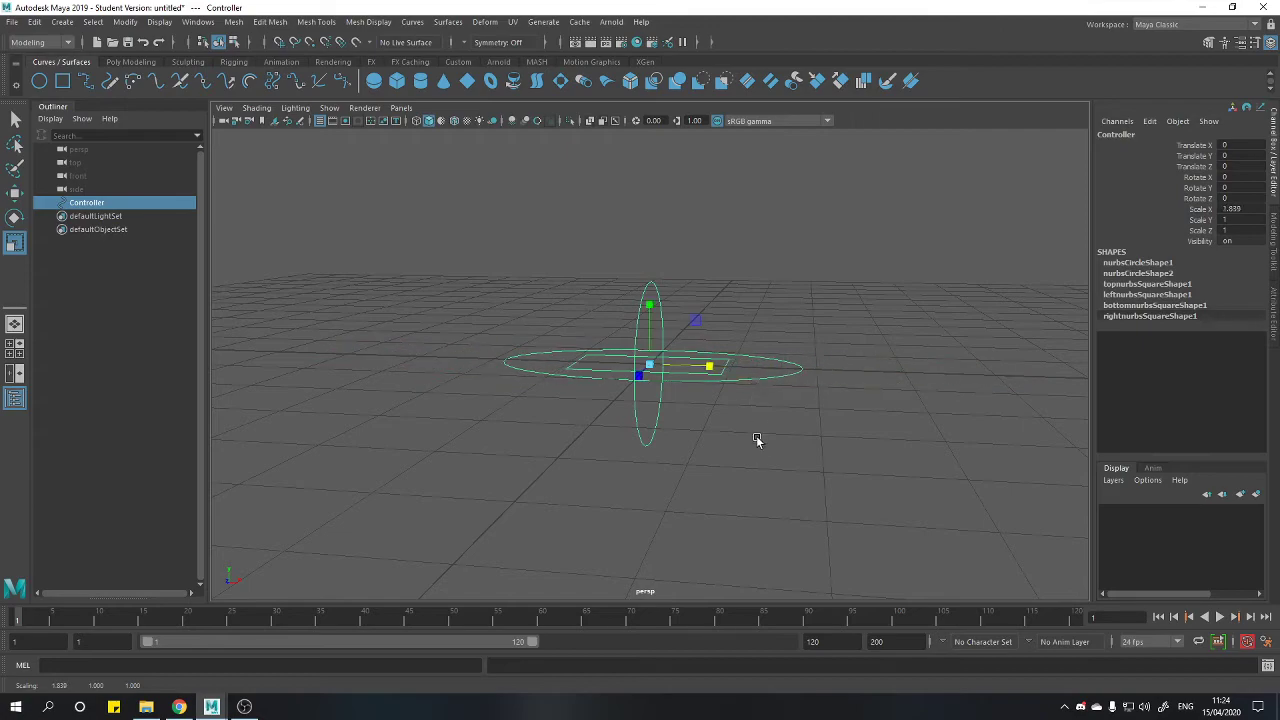
key("ctrl+z")
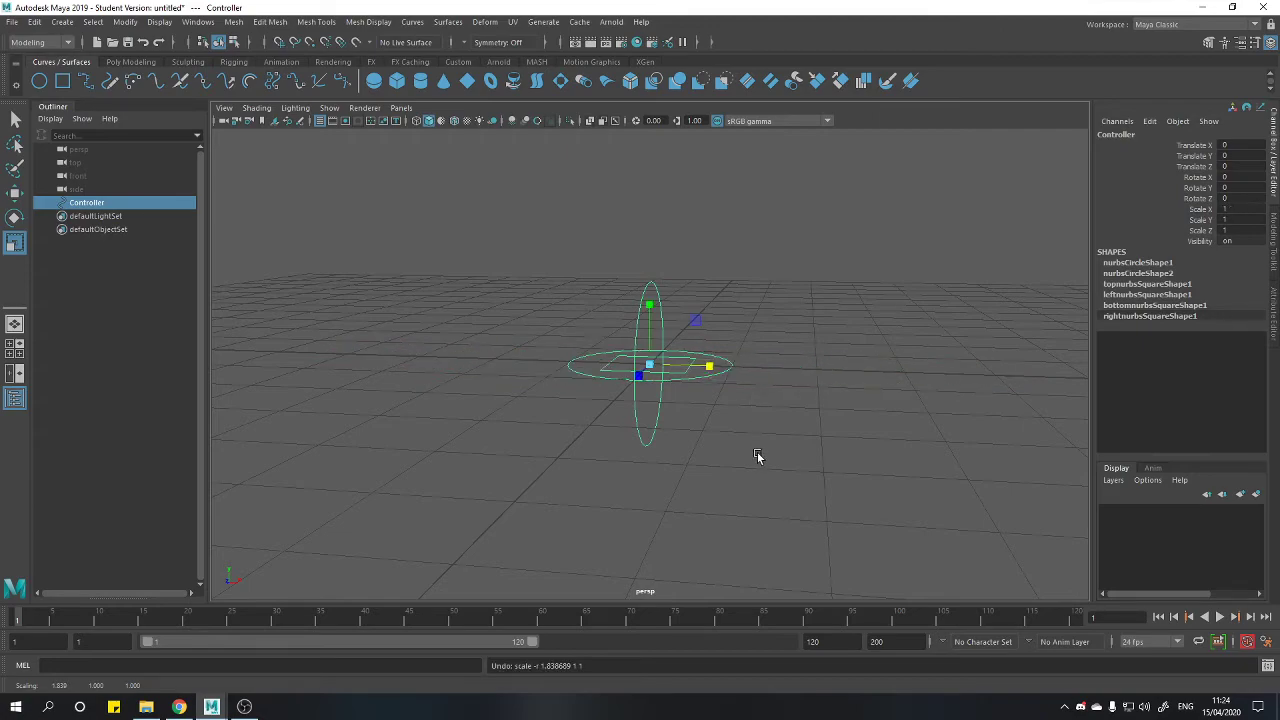